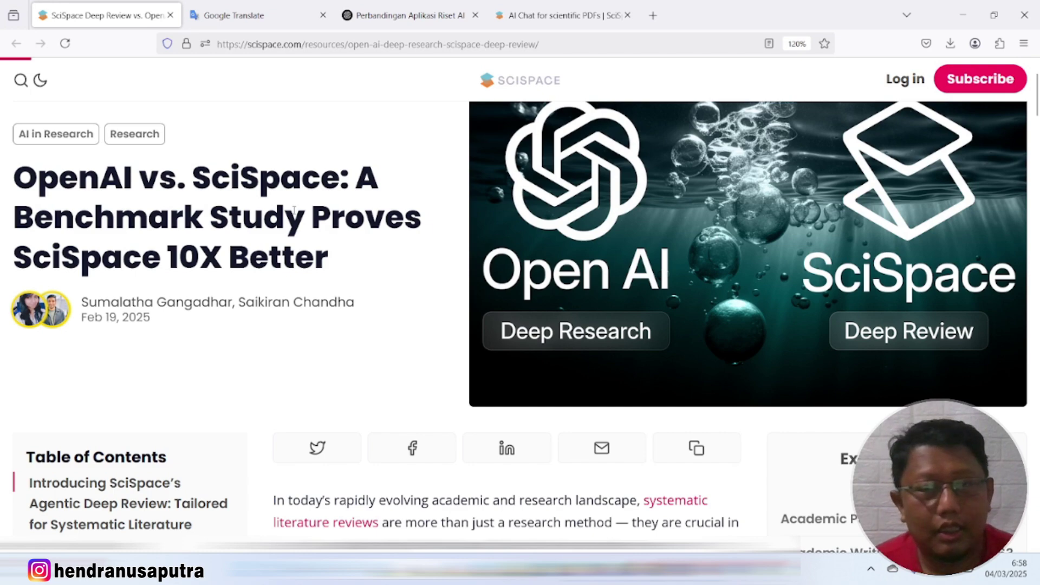
Step: Read the OpenAI vs. SciSpace article from the introduction through the study methodology, results and comparison charts
scroll(294, 211, down, 4)
scroll(304, 228, down, 3)
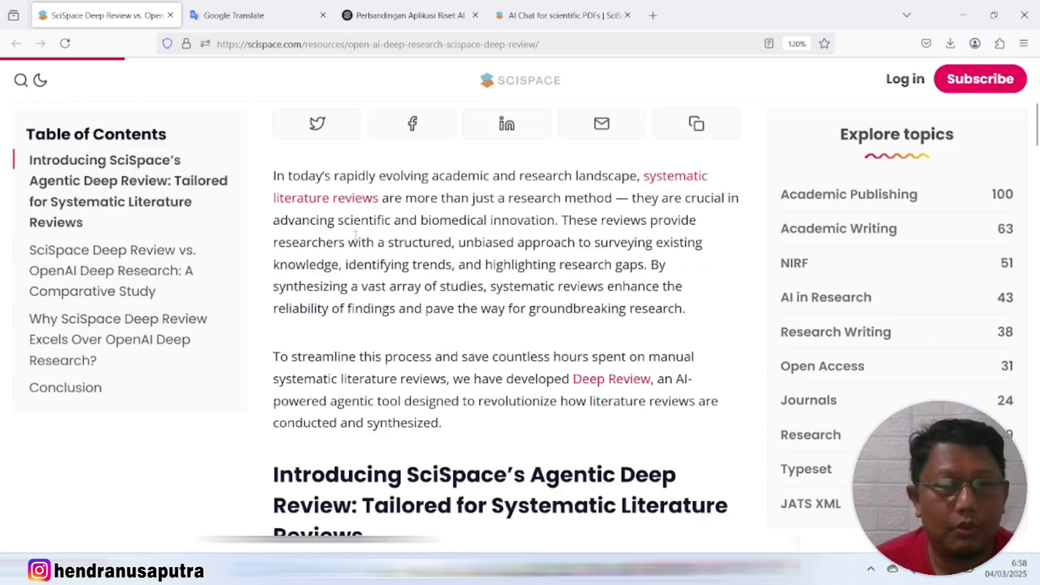
scroll(355, 238, down, 3)
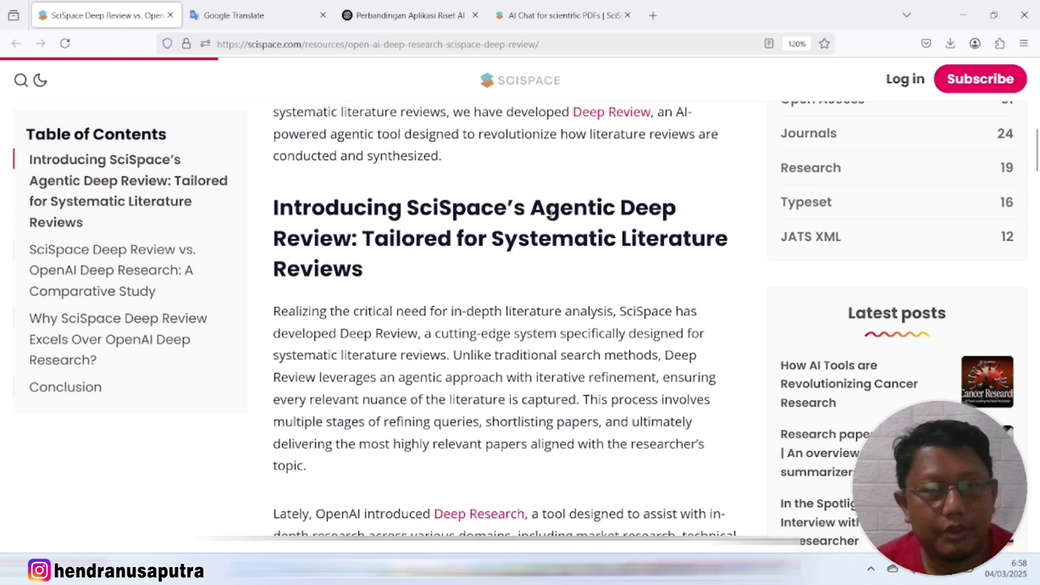
scroll(502, 257, down, 2)
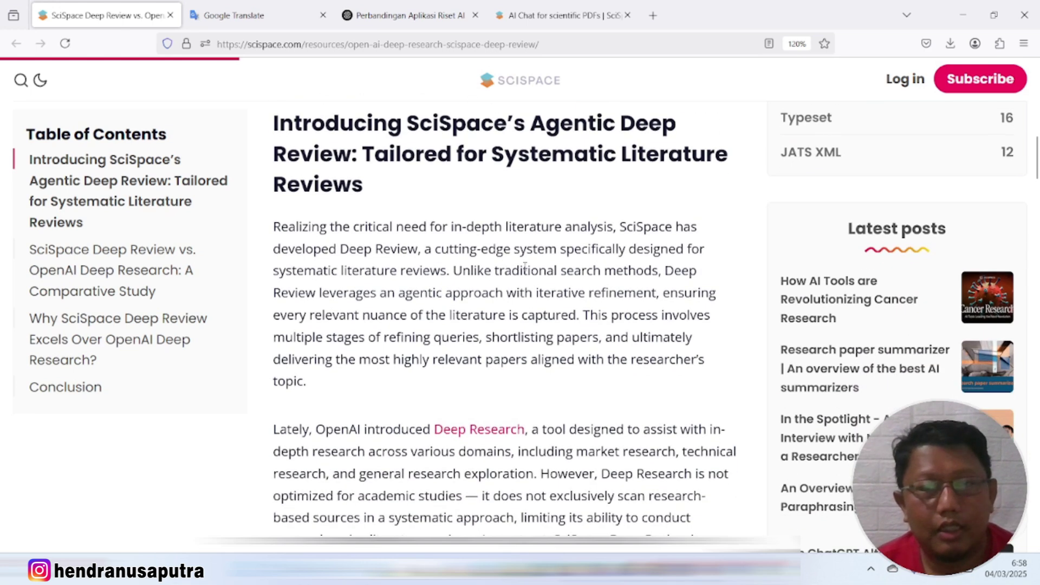
scroll(525, 267, down, 2)
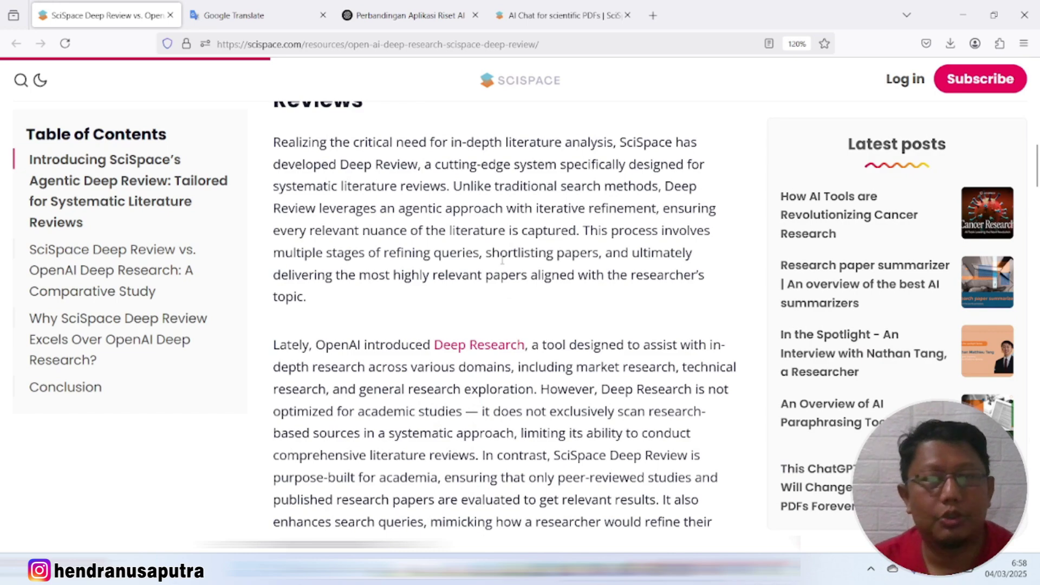
scroll(503, 260, down, 20)
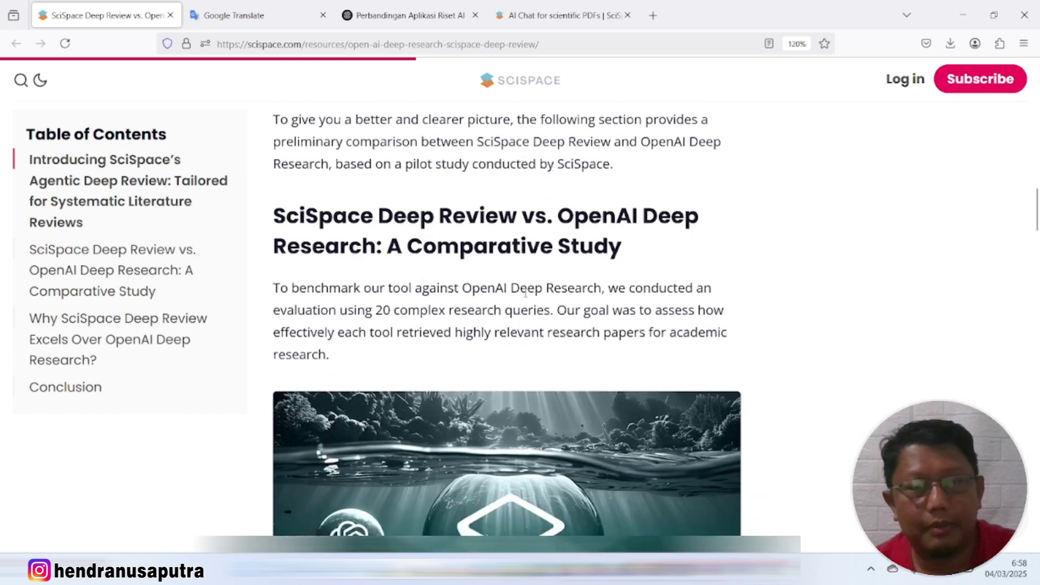
scroll(526, 292, down, 4)
scroll(525, 281, up, 2)
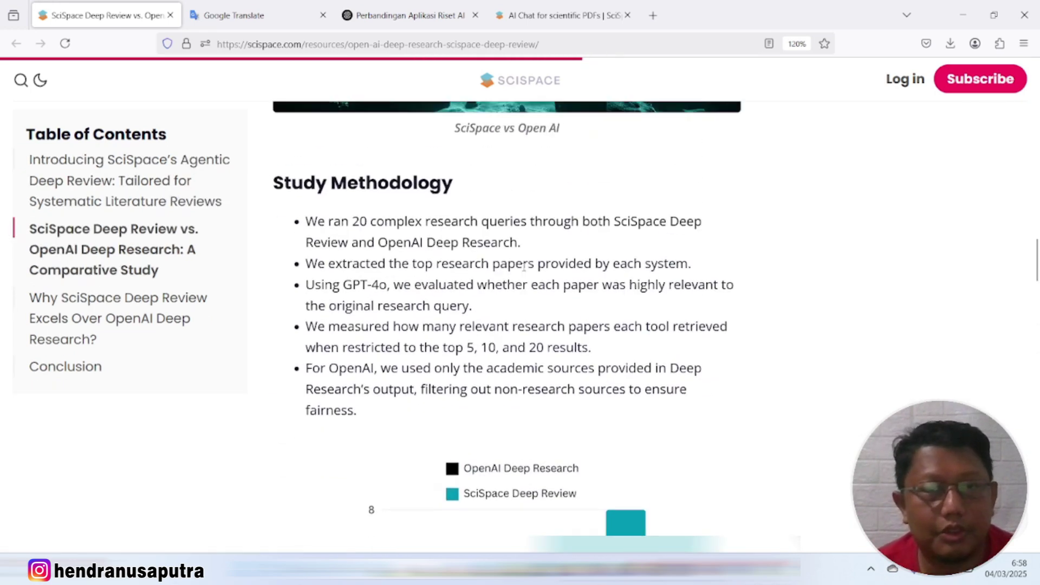
scroll(525, 271, down, 8)
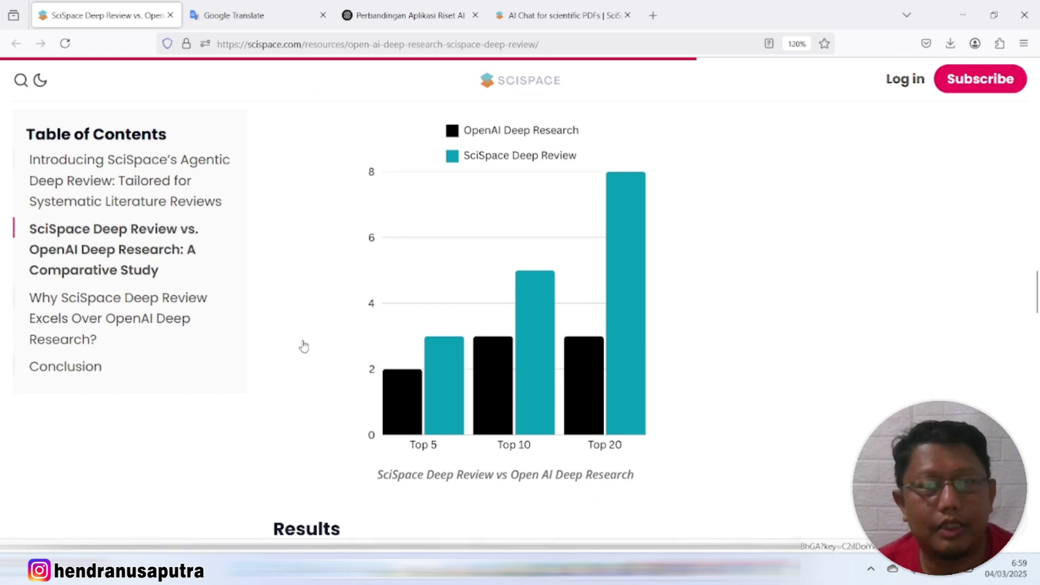
scroll(294, 326, down, 6)
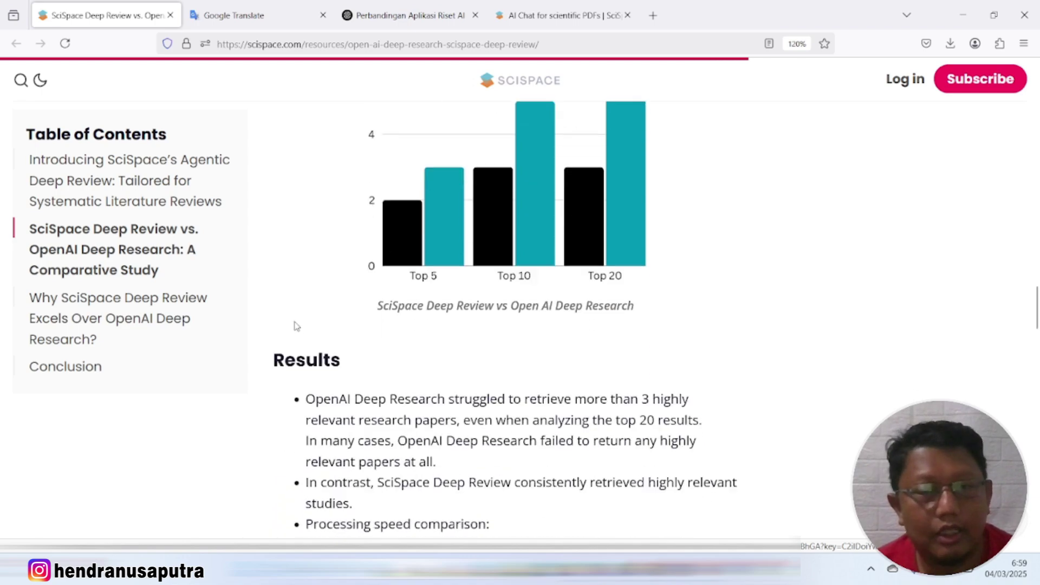
scroll(325, 292, down, 15)
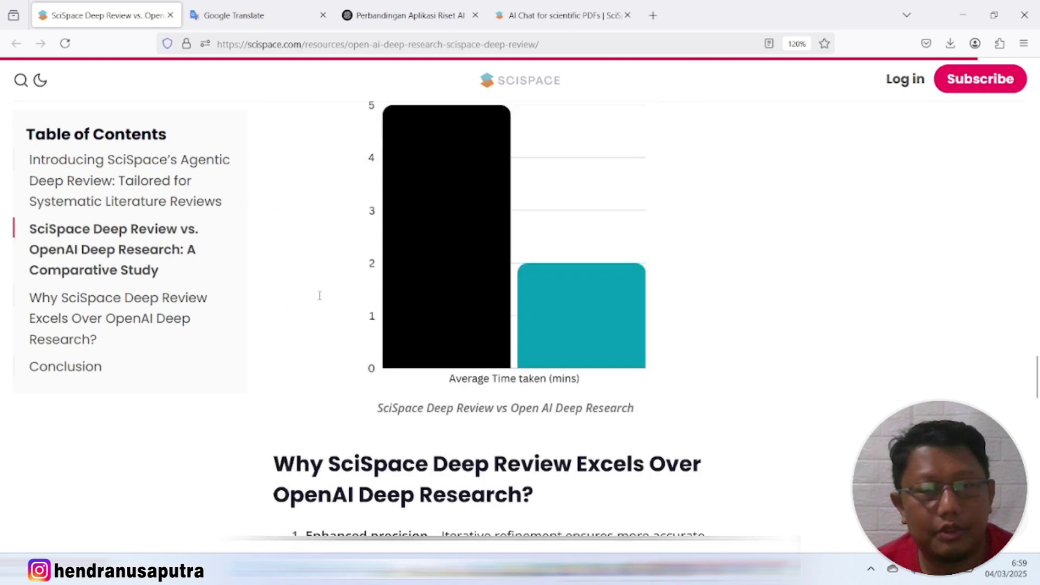
Step: Read the article's reasons why SciSpace Deep Review excels and its conclusion, highlighting the key sentence on academic research
scroll(319, 288, up, 3)
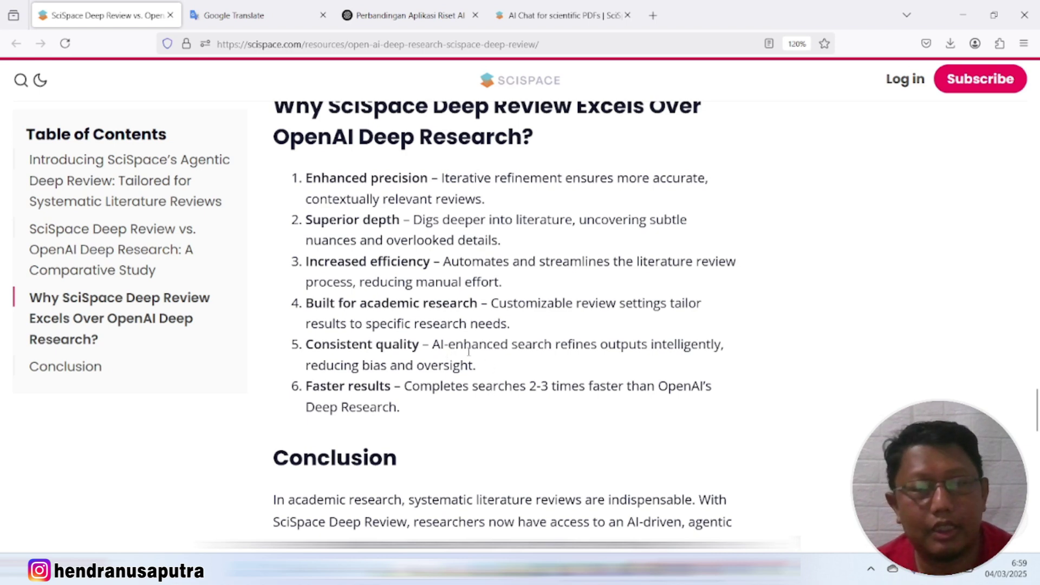
scroll(505, 326, down, 5)
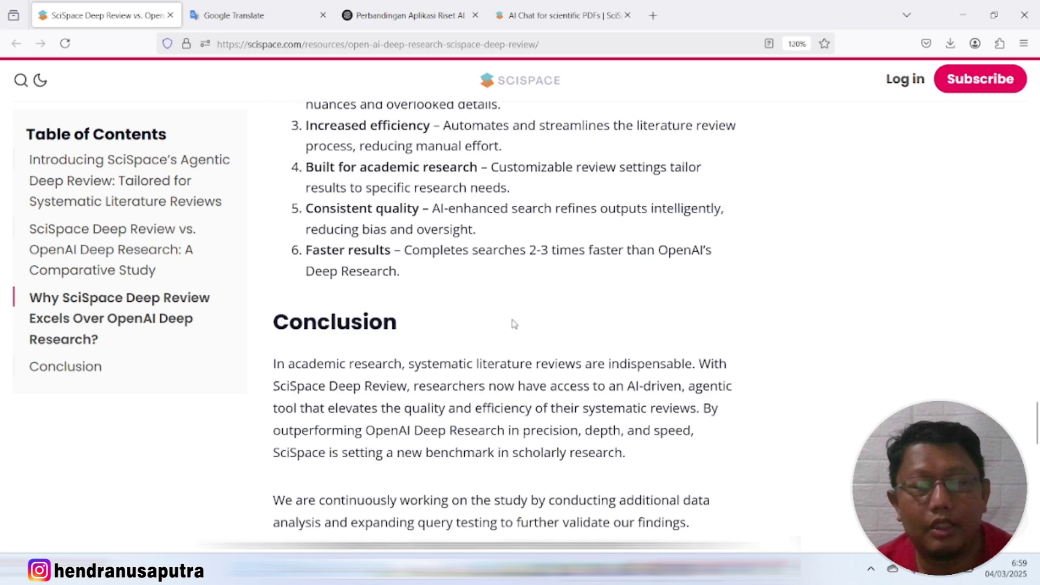
drag(412, 423, 679, 428)
drag(294, 449, 523, 451)
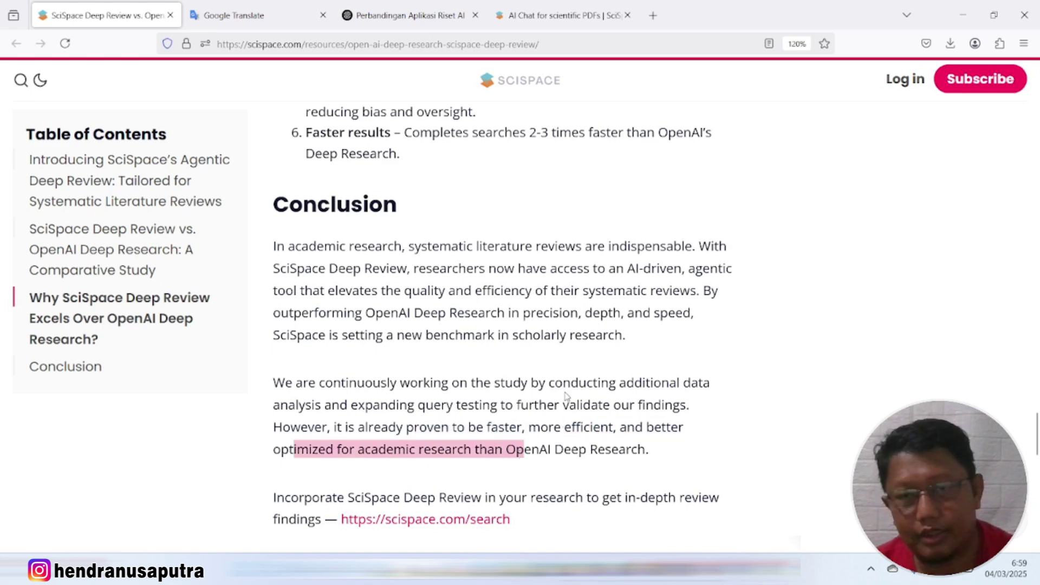
click(517, 320)
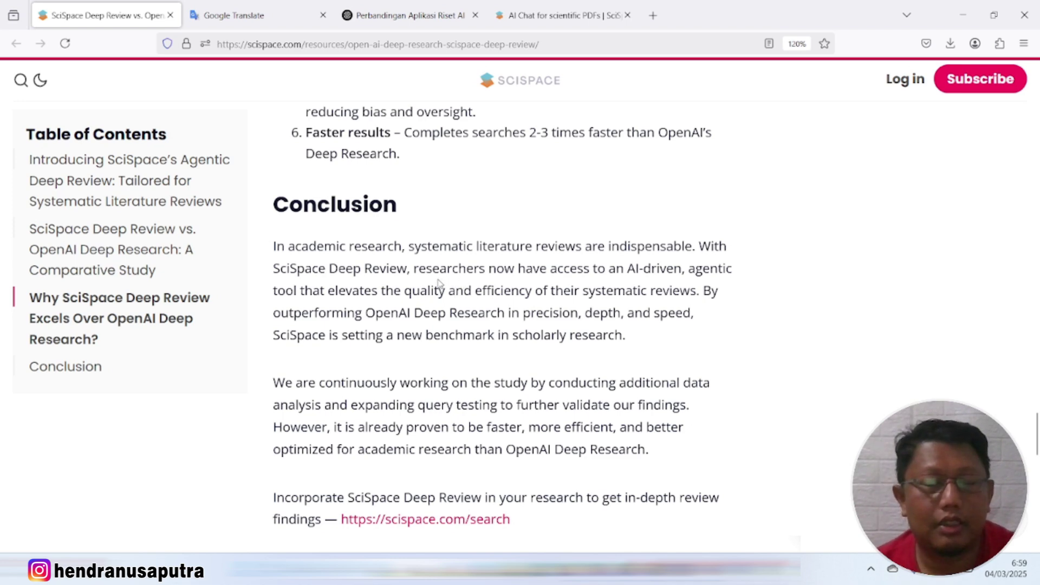
scroll(438, 276, down, 4)
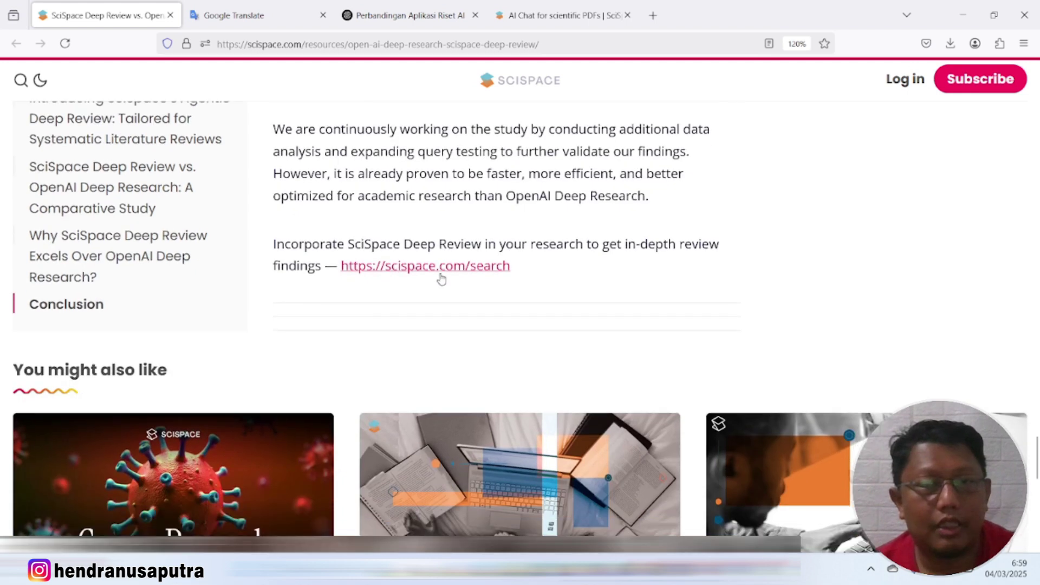
scroll(438, 276, up, 5)
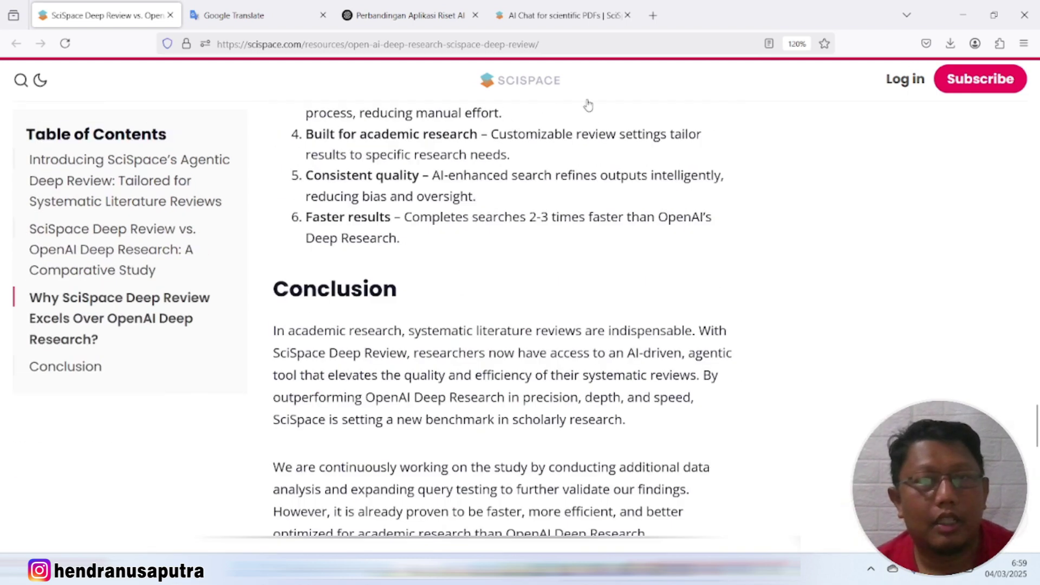
Step: Switch to the SciSpace home page, look over its list of tools, and open Literature Review
click(564, 15)
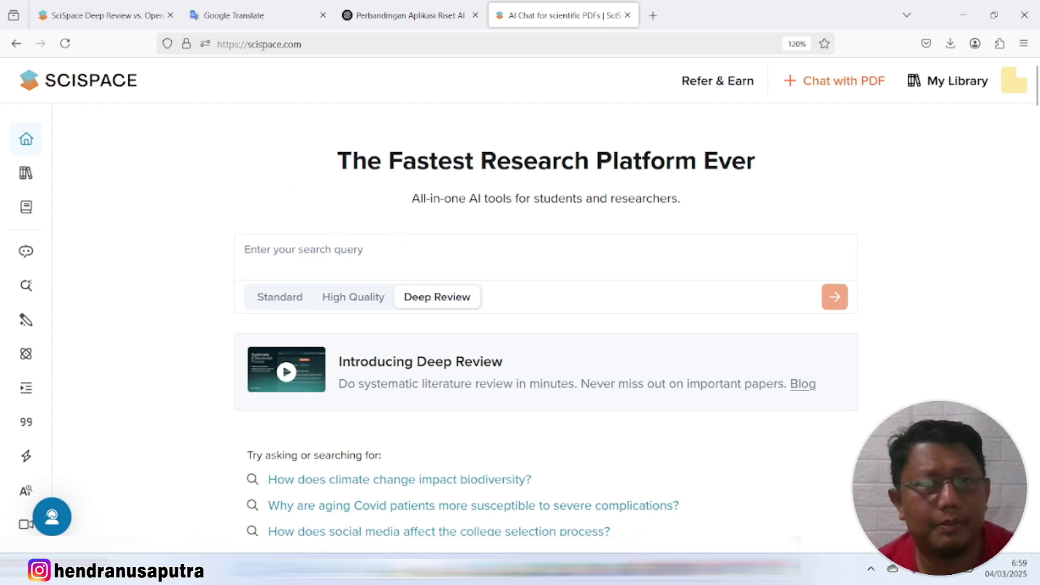
click(259, 44)
click(112, 160)
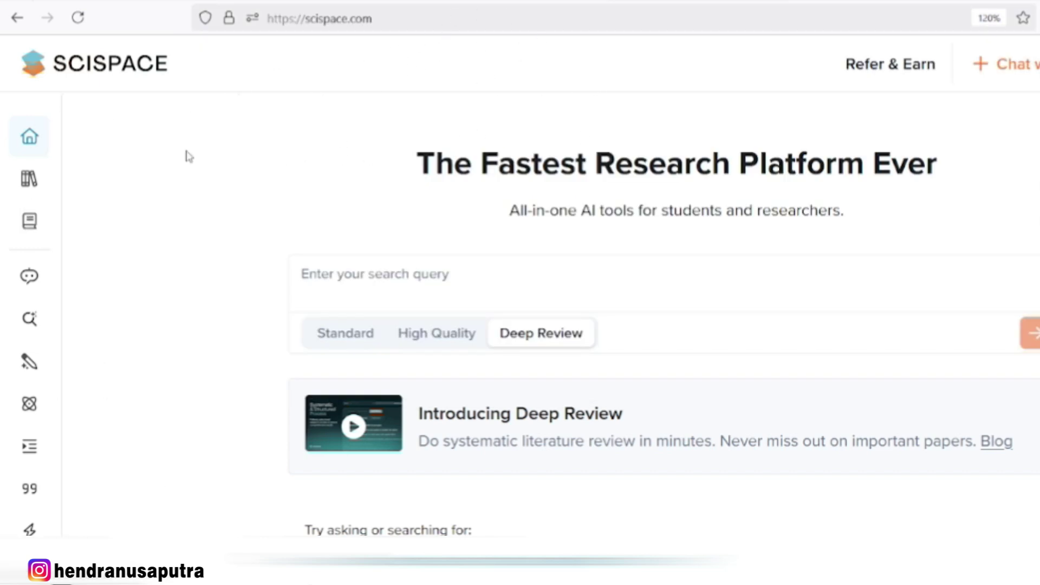
scroll(96, 359, down, 2)
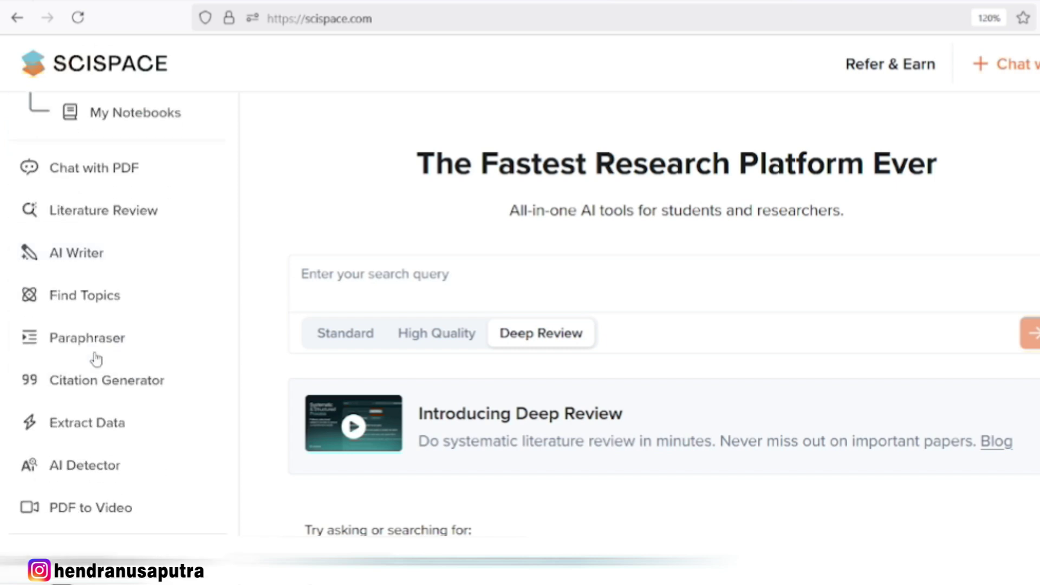
scroll(107, 327, down, 2)
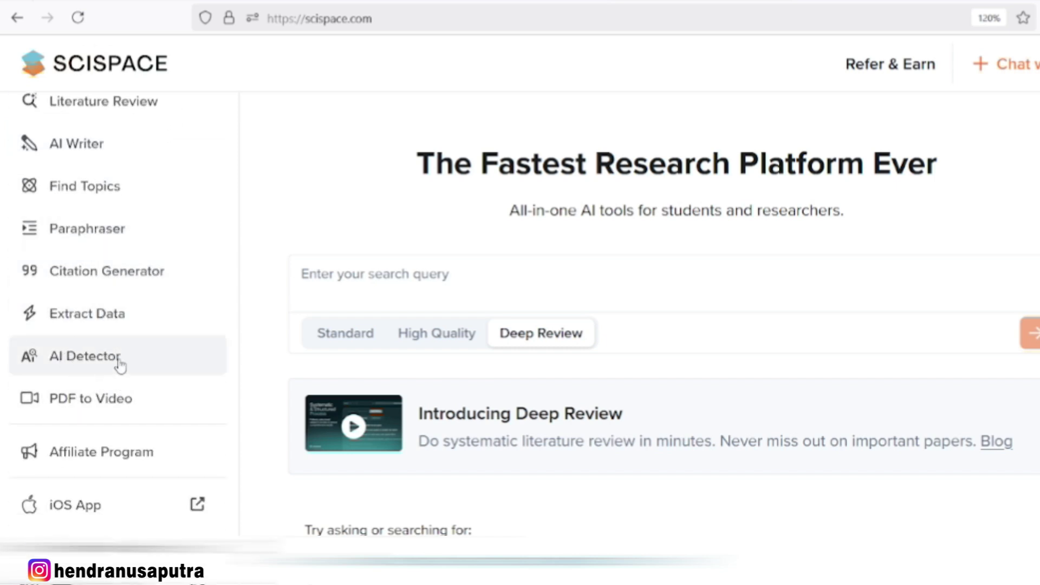
scroll(92, 433, down, 2)
scroll(102, 419, up, 3)
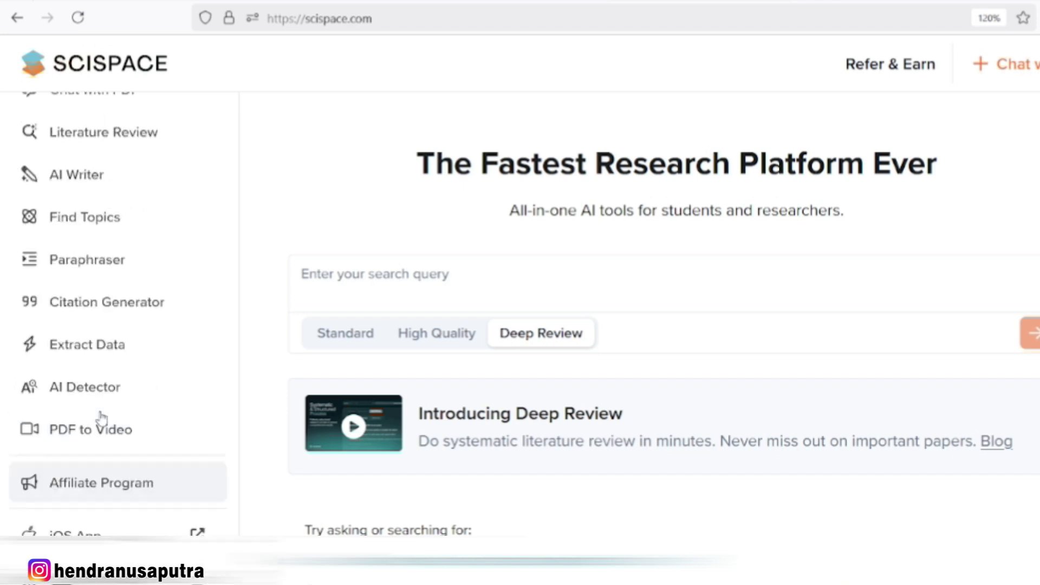
scroll(101, 418, up, 3)
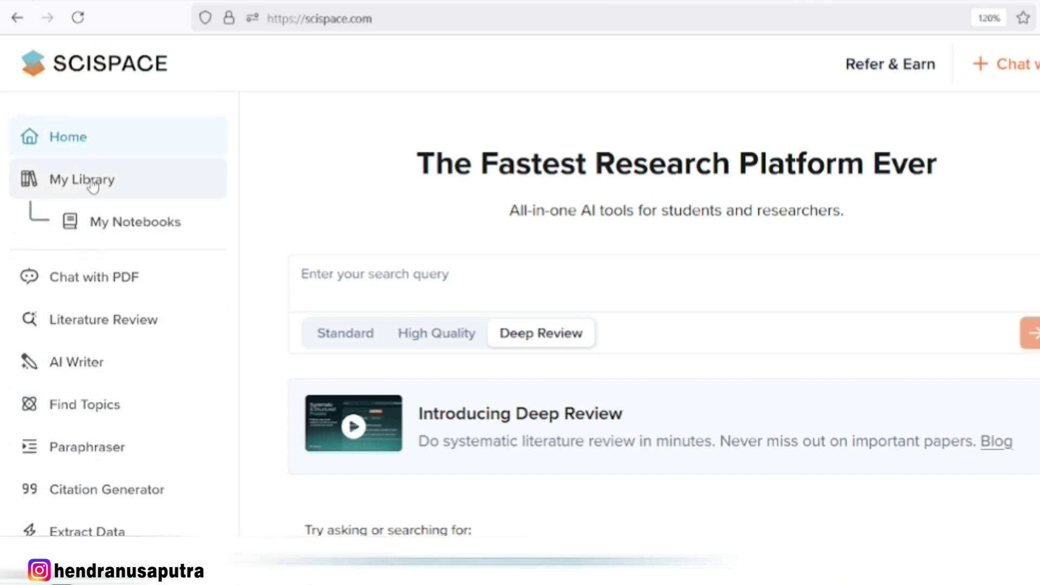
click(111, 328)
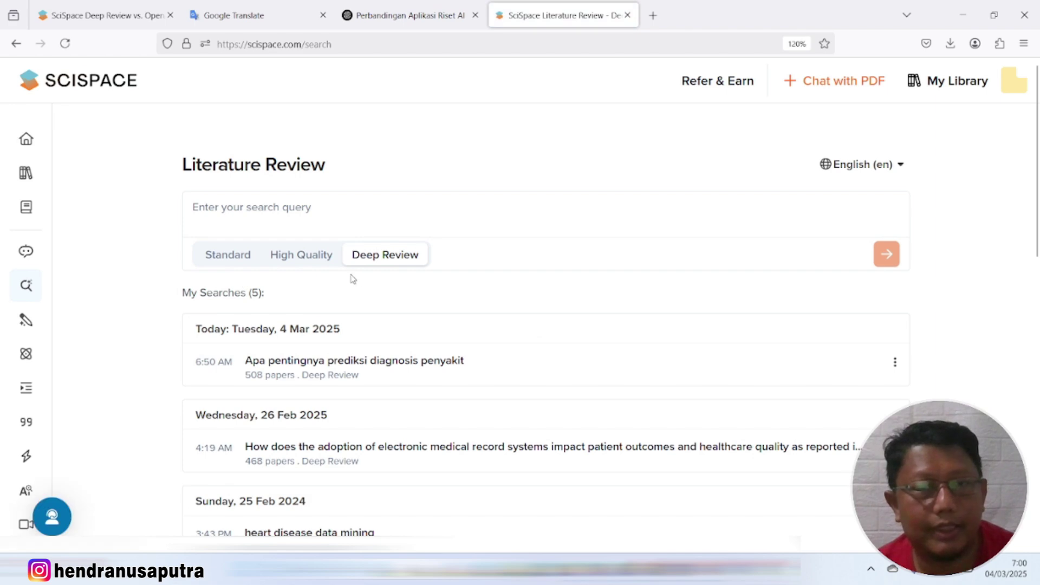
Step: Run a Deep Review literature search for "apa Pentingnya big data kesehatan"
scroll(313, 307, down, 3)
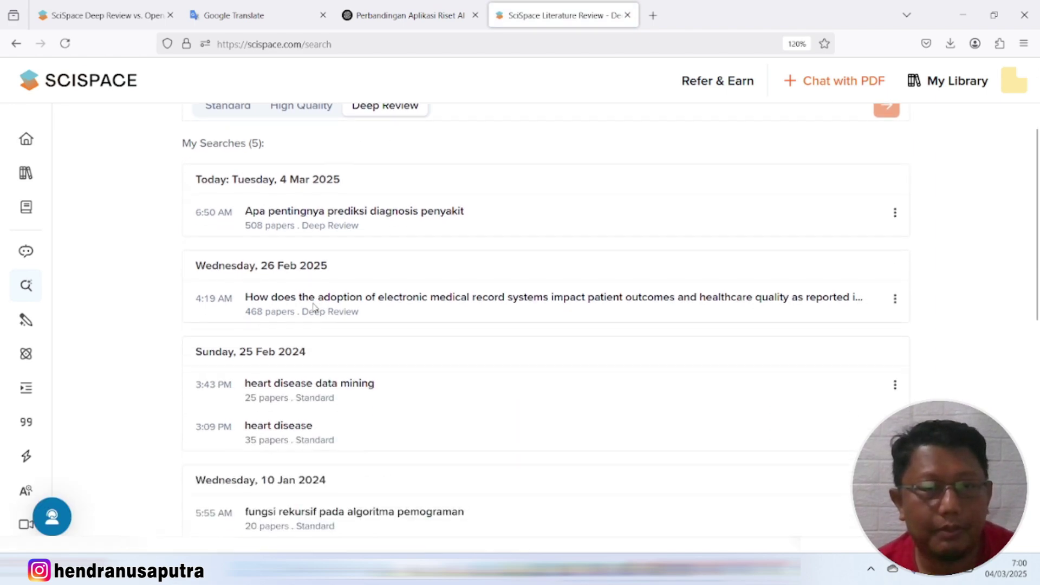
scroll(313, 306, down, 2)
scroll(451, 287, up, 5)
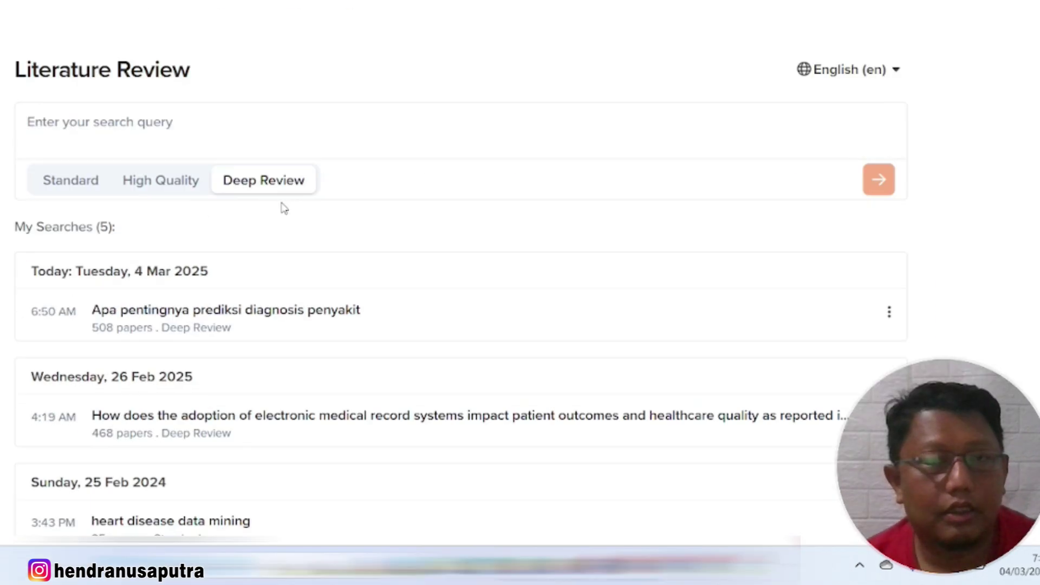
click(131, 135)
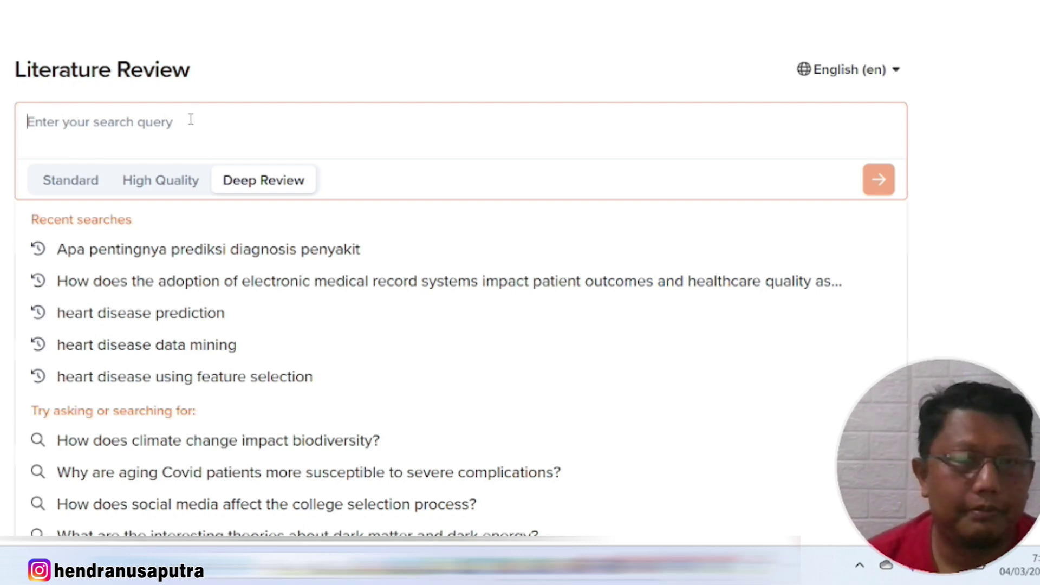
text(Pentingnya big data kesehatan)
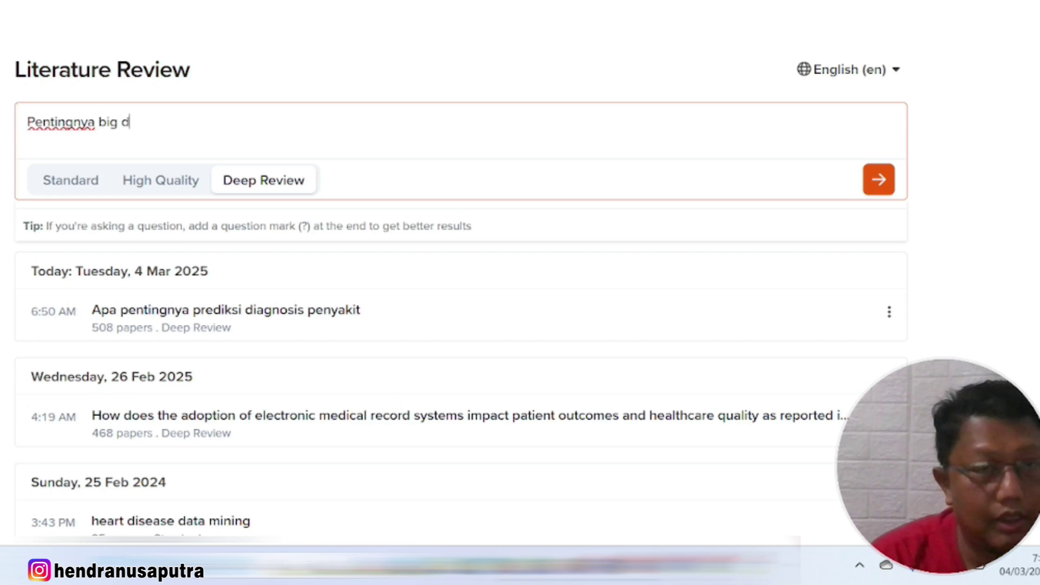
click(27, 122)
text(apa)
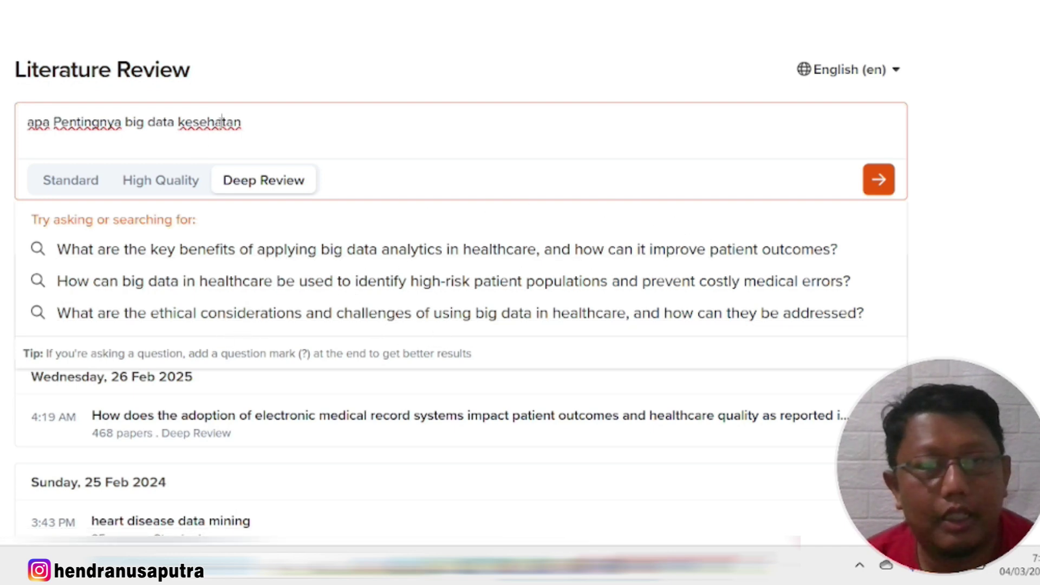
click(883, 186)
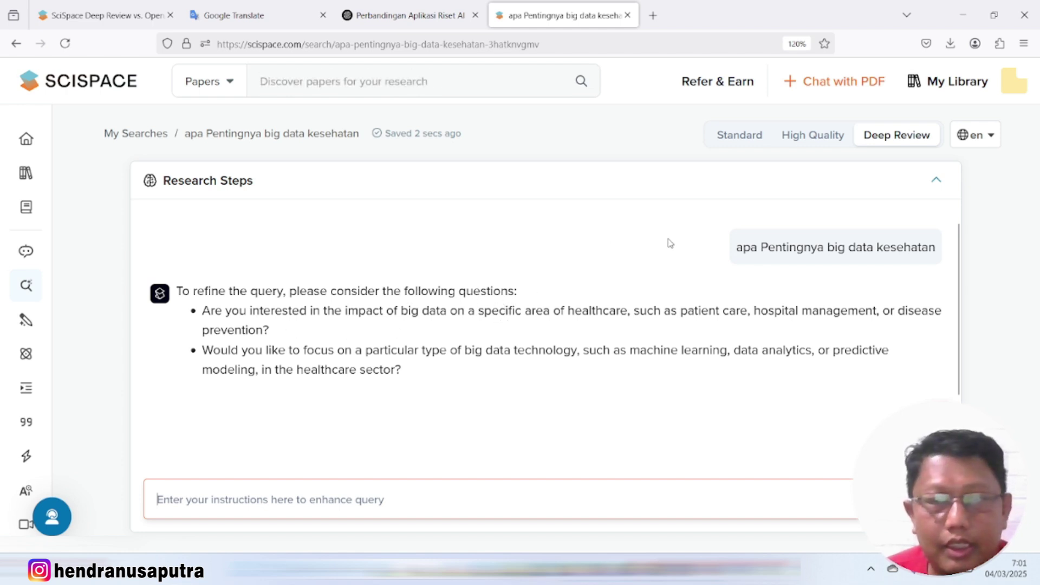
Step: Read the refinement questions and answer with "big data technology", copied from the second question, to enhance the query
drag(202, 310, 437, 298)
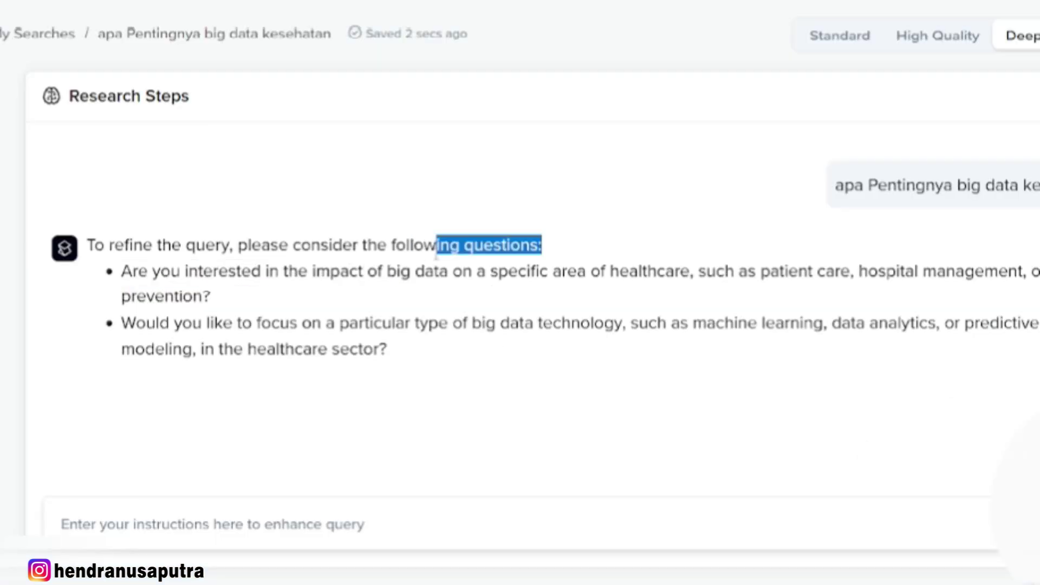
drag(437, 255, 602, 279)
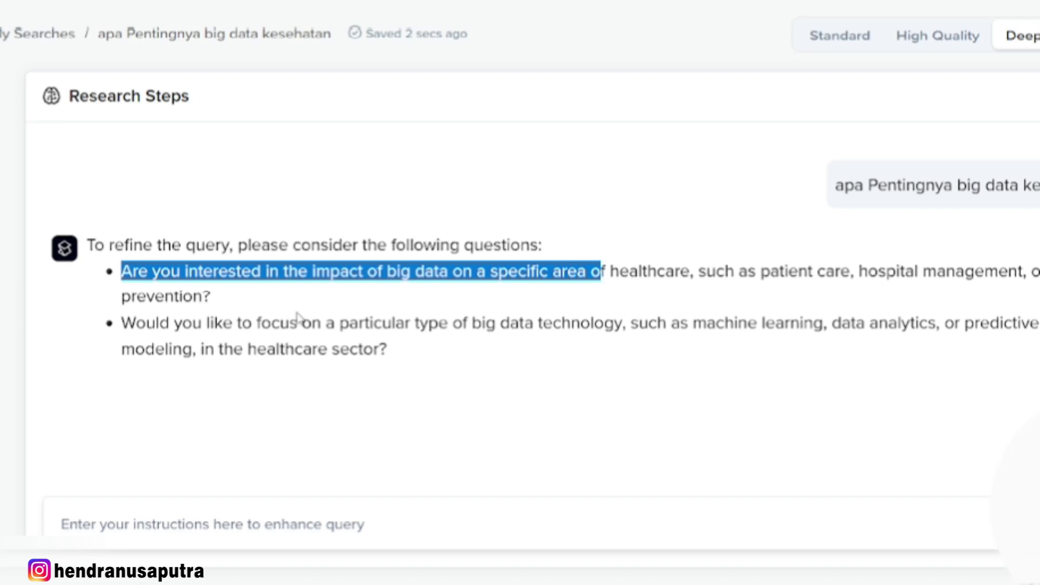
click(415, 322)
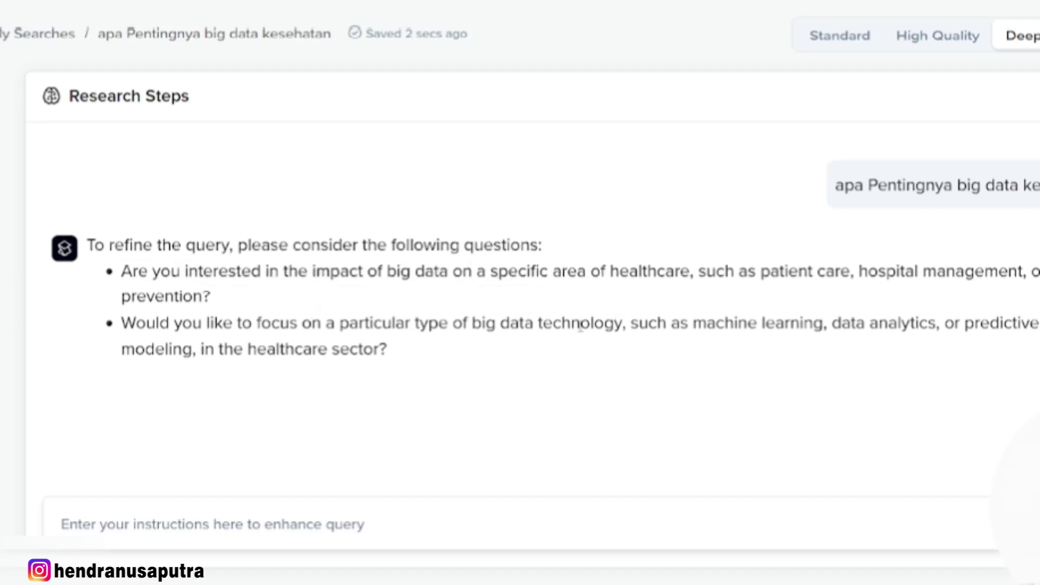
drag(704, 323, 879, 323)
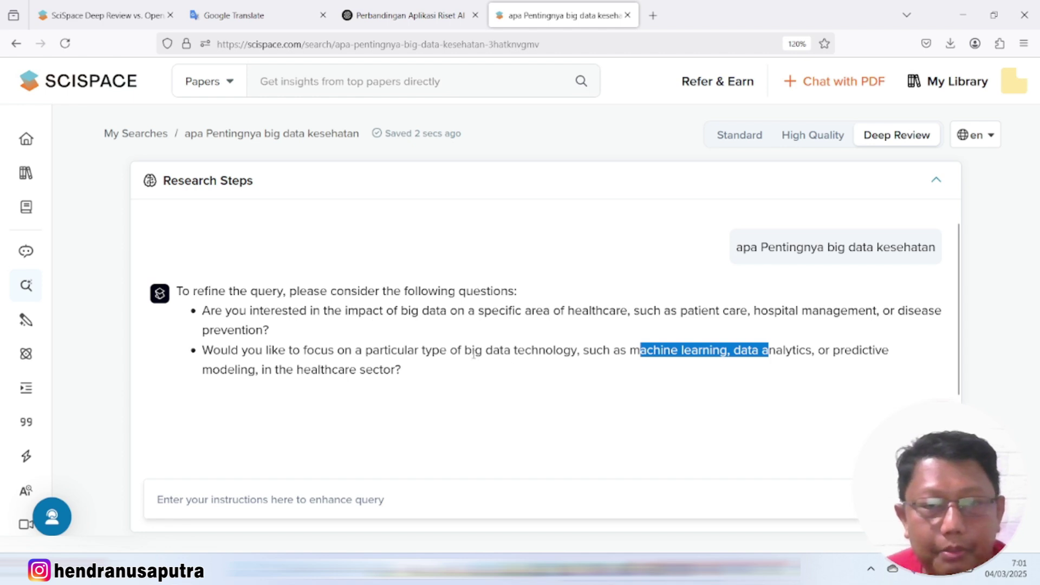
drag(464, 350, 577, 351)
key(ctrl+c)
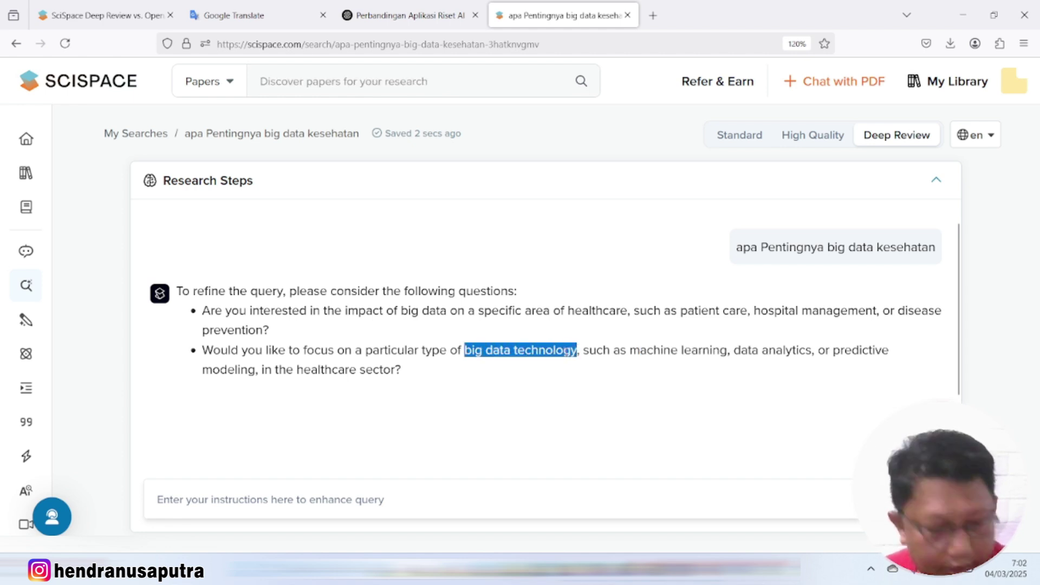
click(322, 500)
key(ctrl+v)
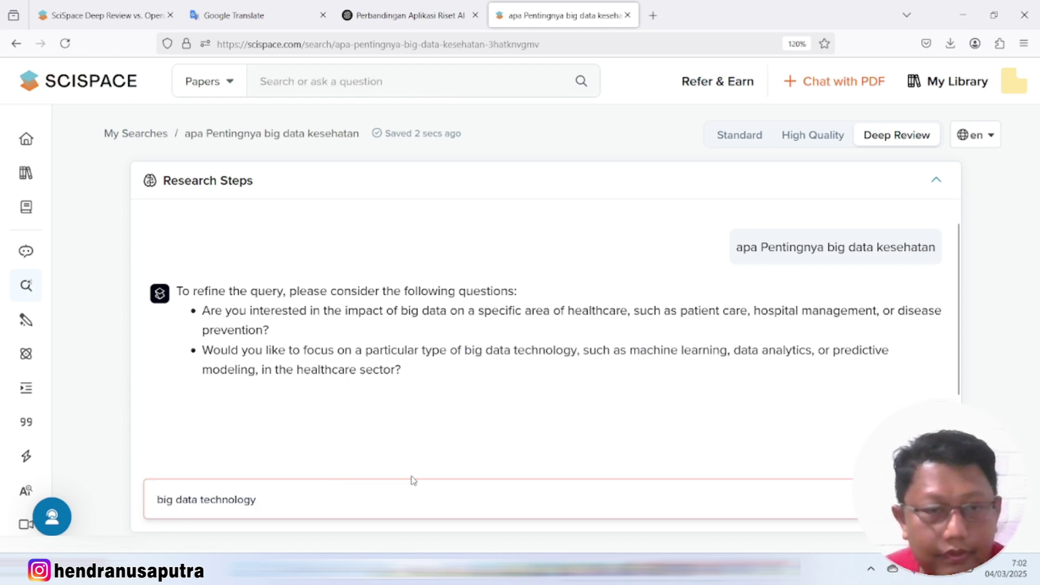
key(Return)
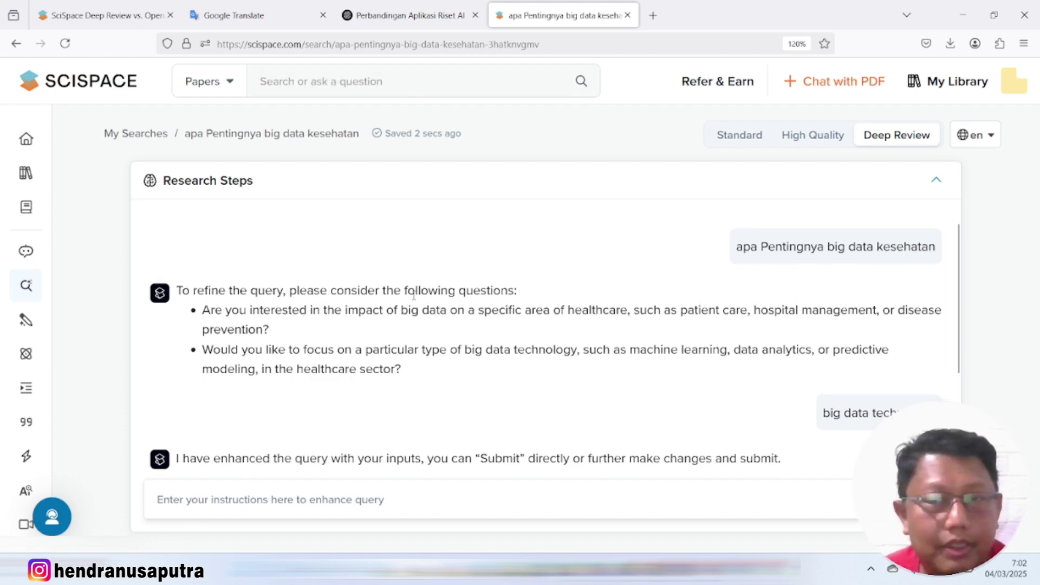
Step: Review the enhanced query on the importance of big data technology in healthcare and submit it unchanged
scroll(410, 282, up, 2)
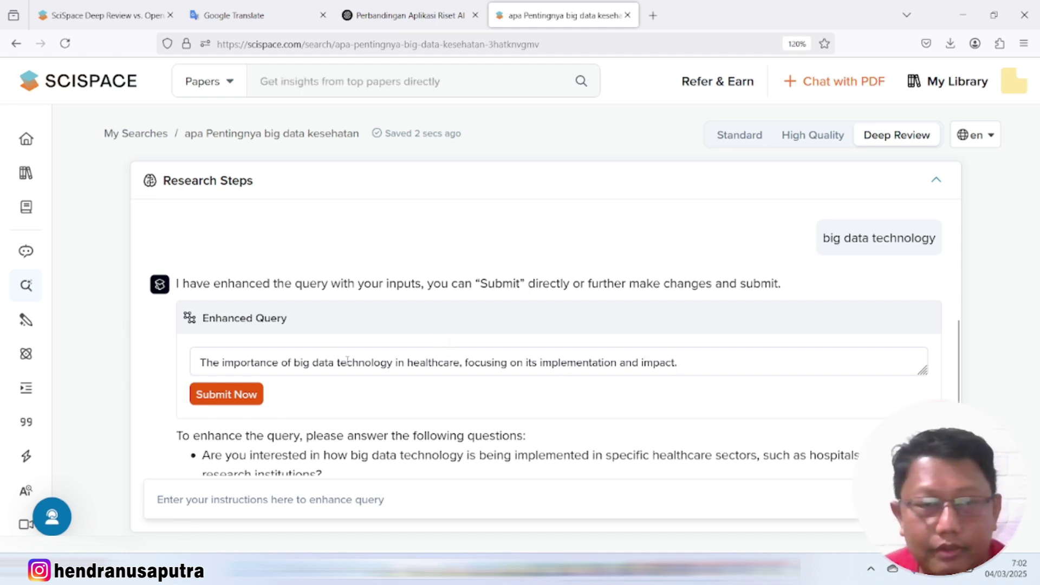
scroll(353, 365, down, 2)
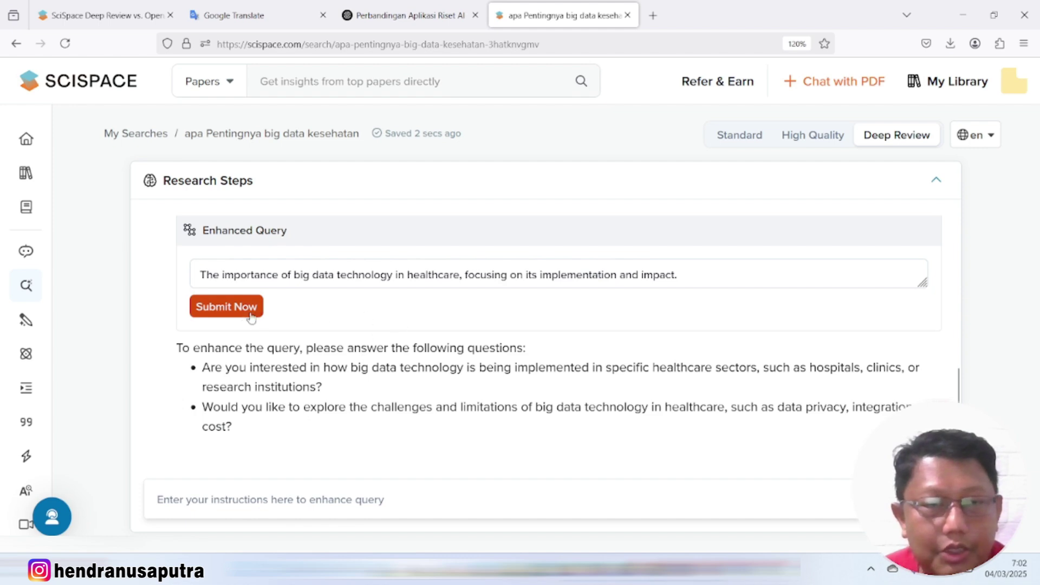
click(228, 307)
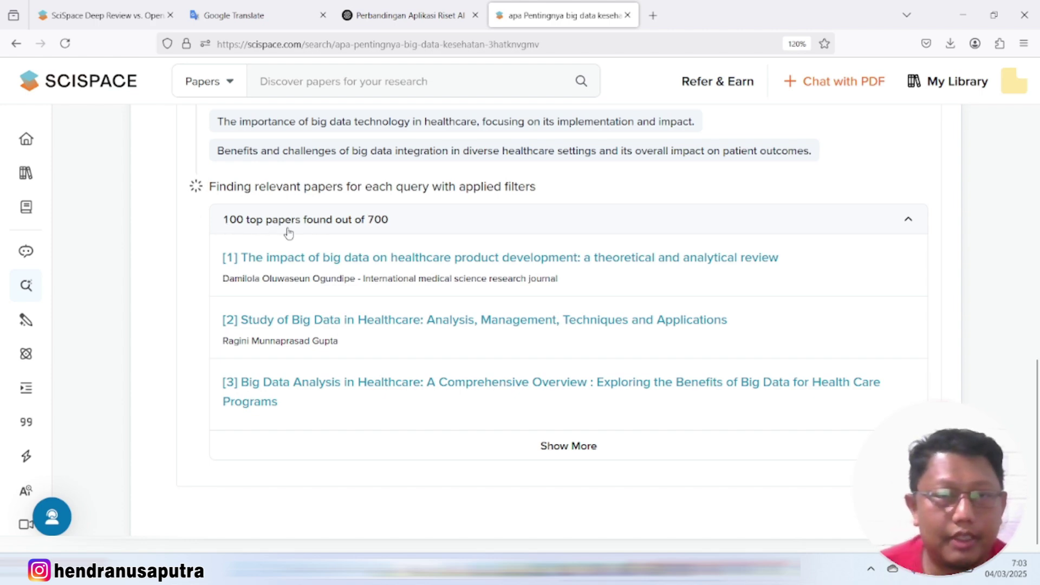
Step: Open the full list of papers found for the query, browse through it, and close it
click(553, 449)
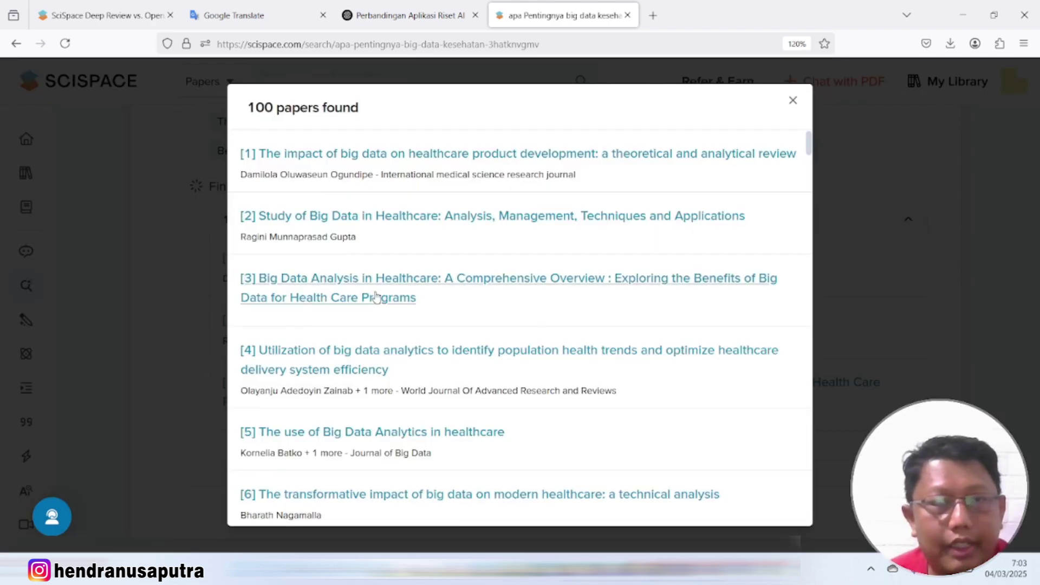
scroll(414, 363, down, 15)
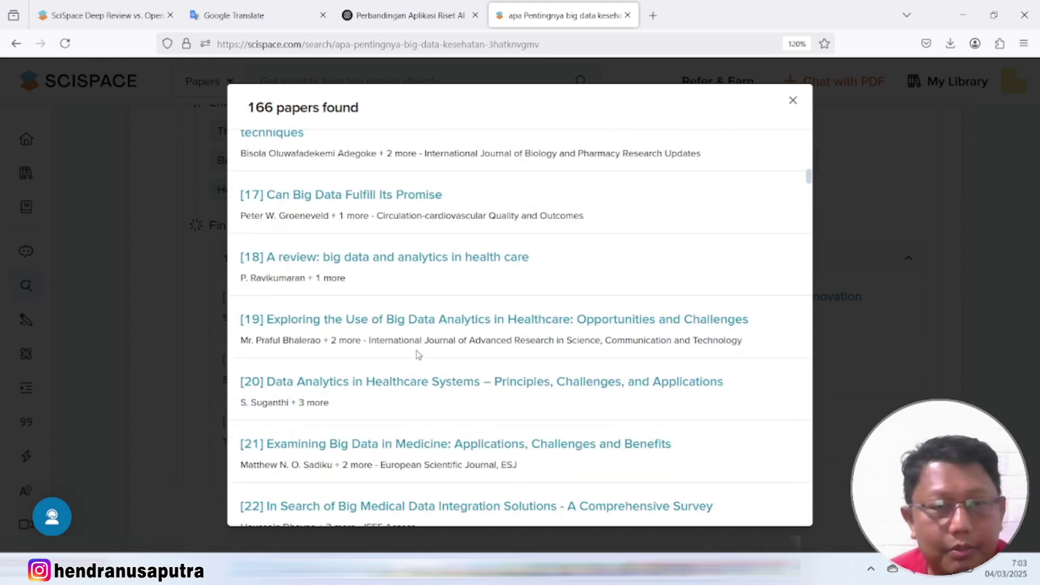
scroll(417, 355, down, 10)
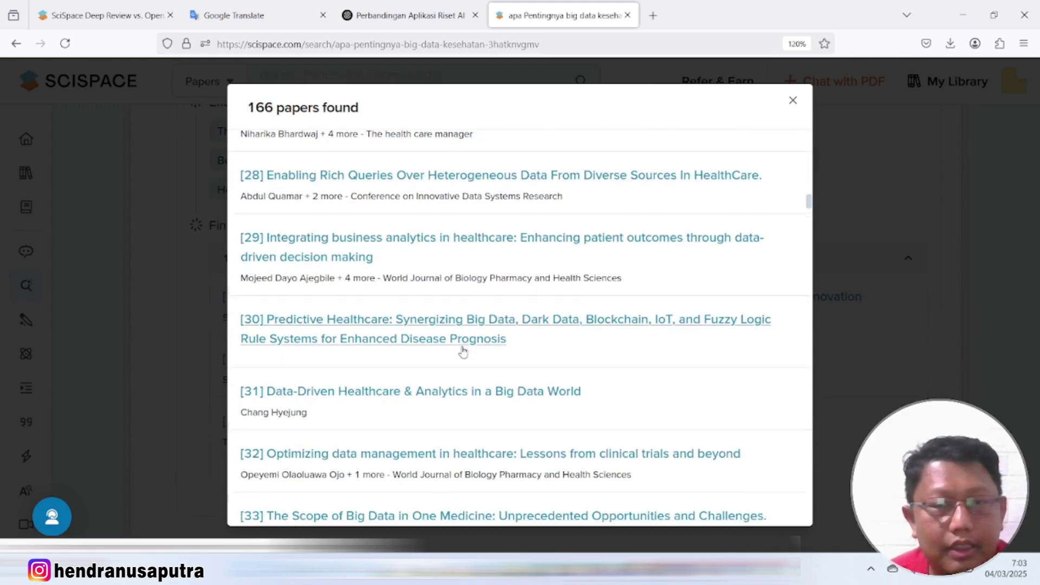
scroll(463, 352, down, 8)
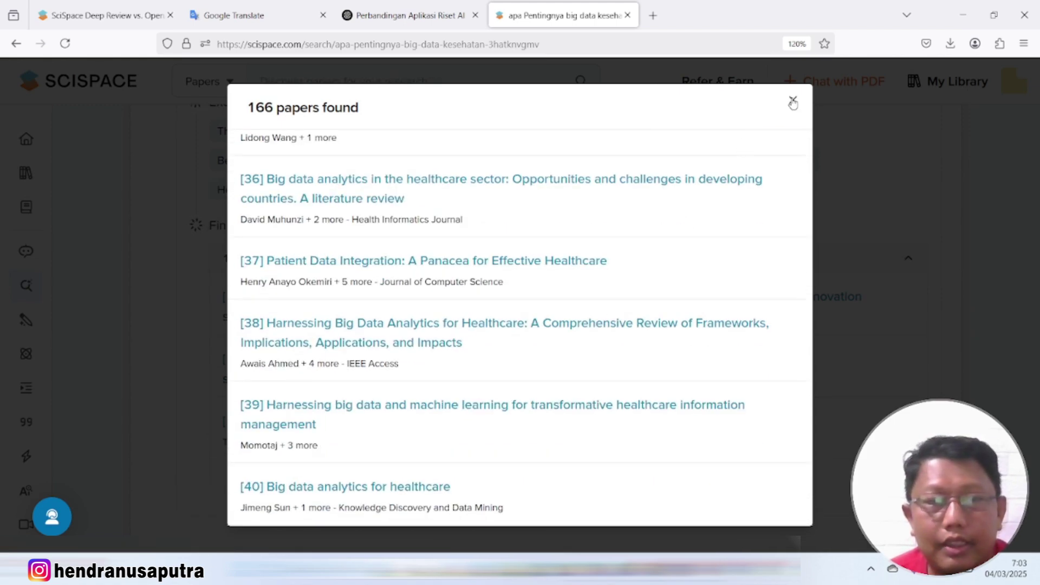
click(792, 101)
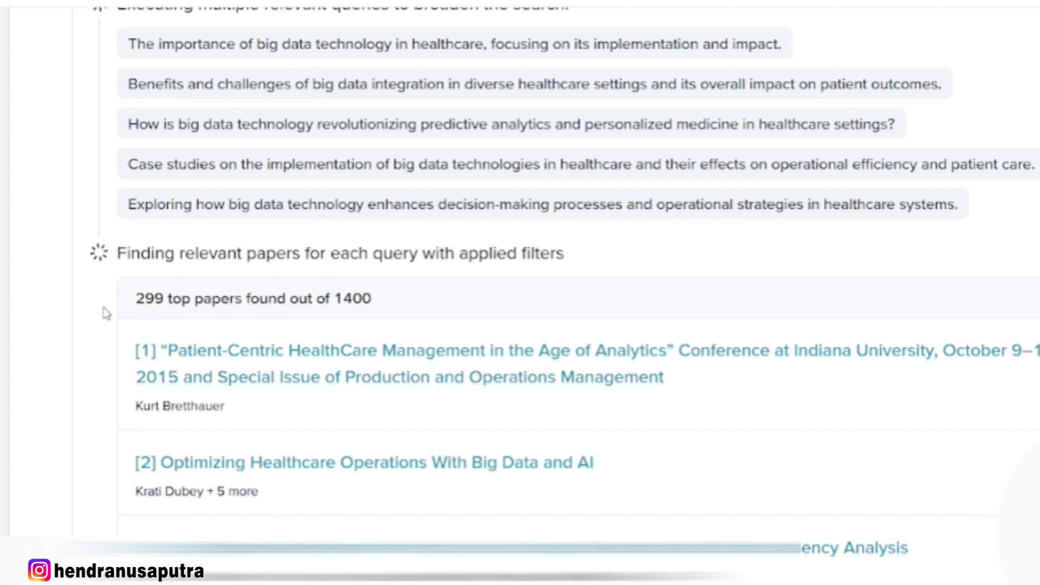
Step: Follow the Deep Review research steps from finding papers through reviewing citations and references to sorting by relevance
scroll(156, 317, down, 3)
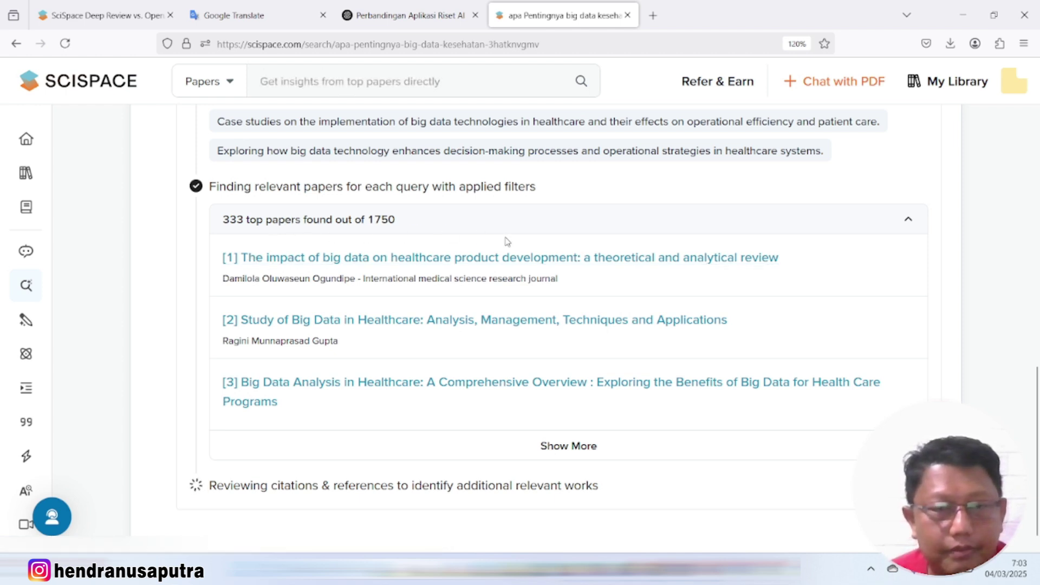
scroll(409, 269, down, 3)
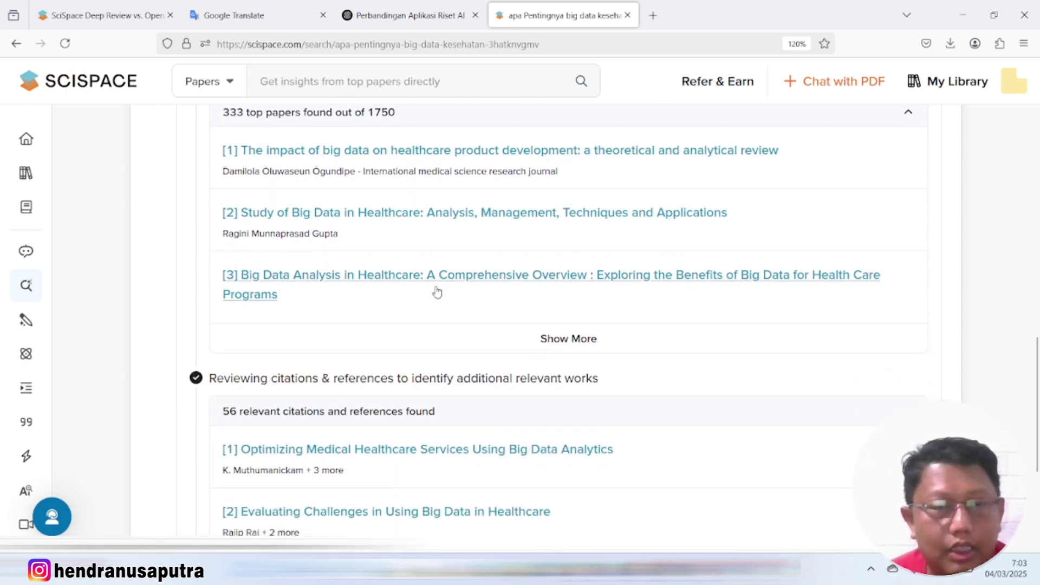
scroll(438, 292, down, 2)
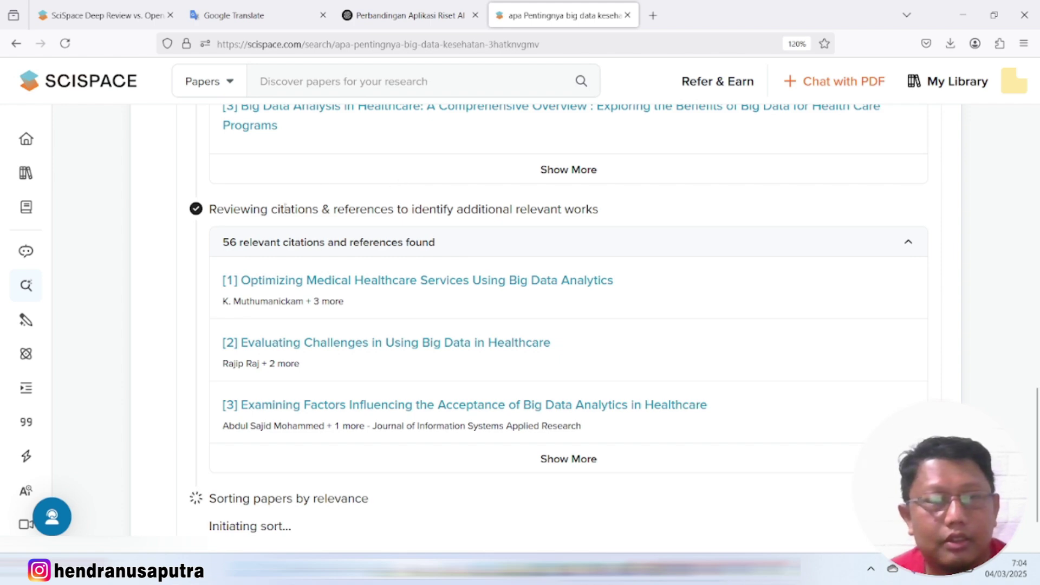
scroll(342, 204, down, 2)
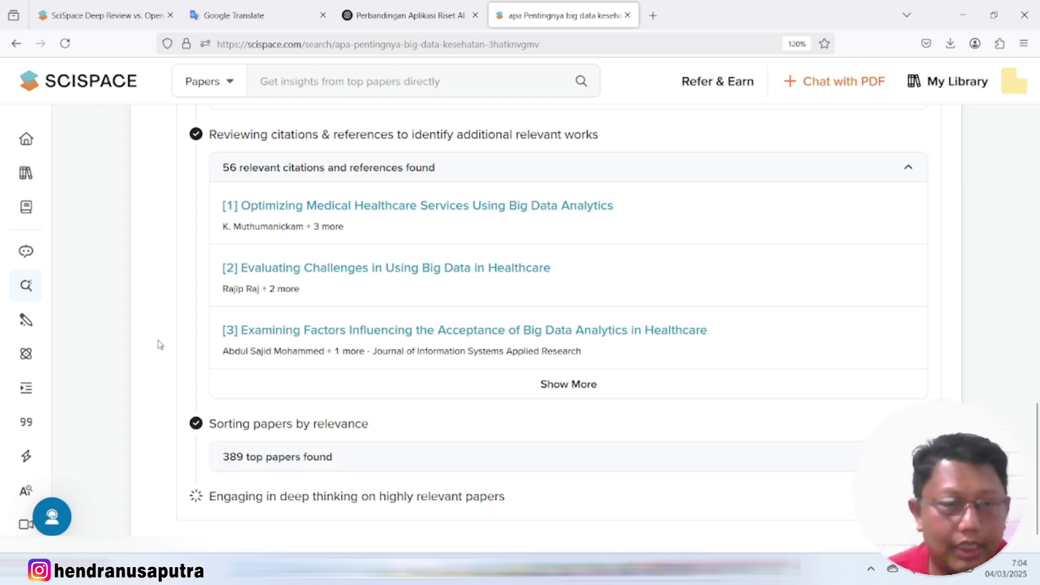
scroll(328, 321, down, 1)
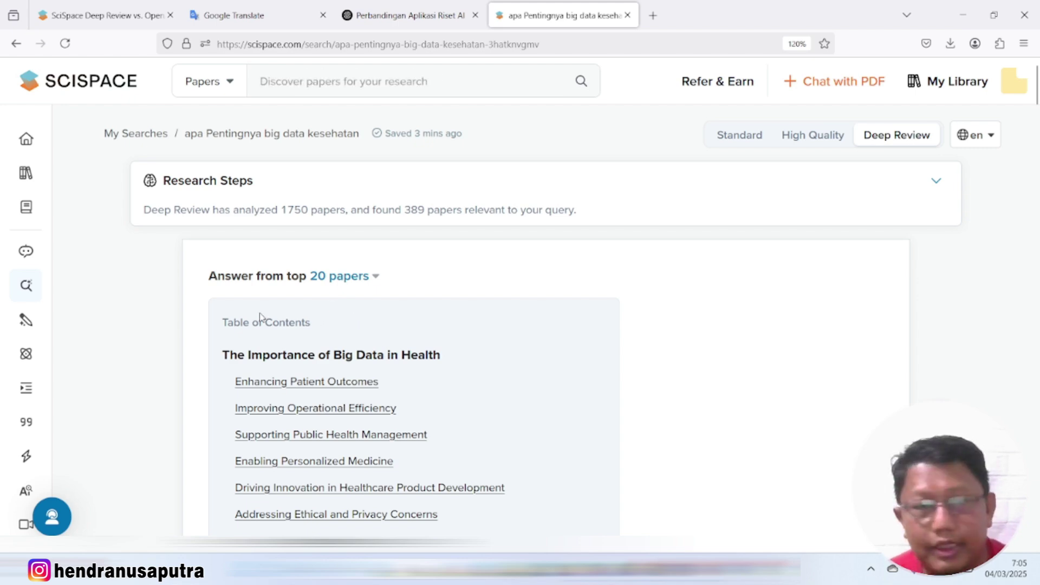
Step: Read the answer's table of contents and introduction, highlighting the heading "The Importance of Big Data in Health" and its paragraph
scroll(267, 320, down, 5)
scroll(288, 261, up, 2)
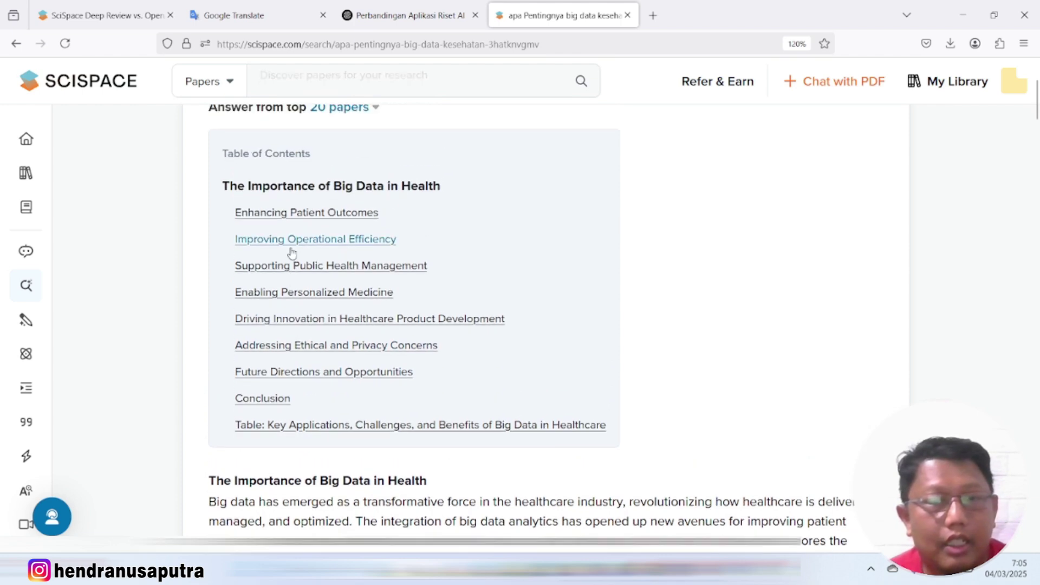
scroll(292, 253, down, 5)
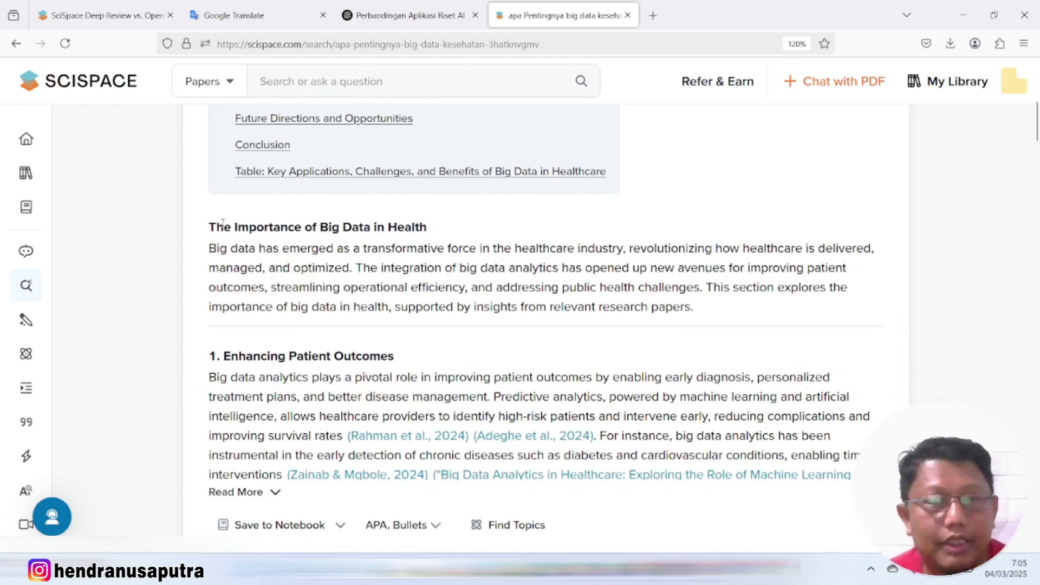
drag(209, 227, 428, 227)
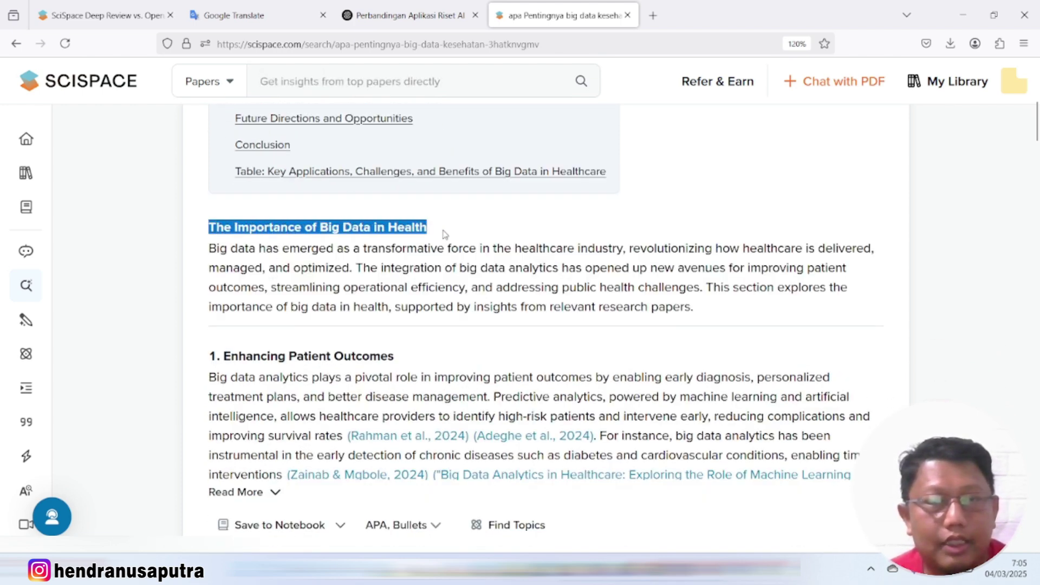
click(417, 224)
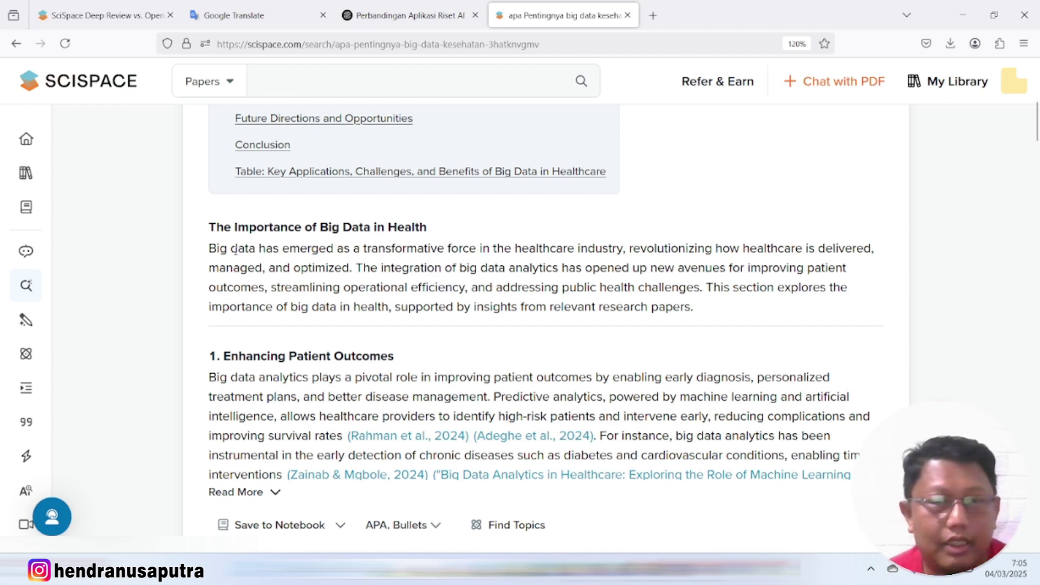
drag(237, 248, 684, 302)
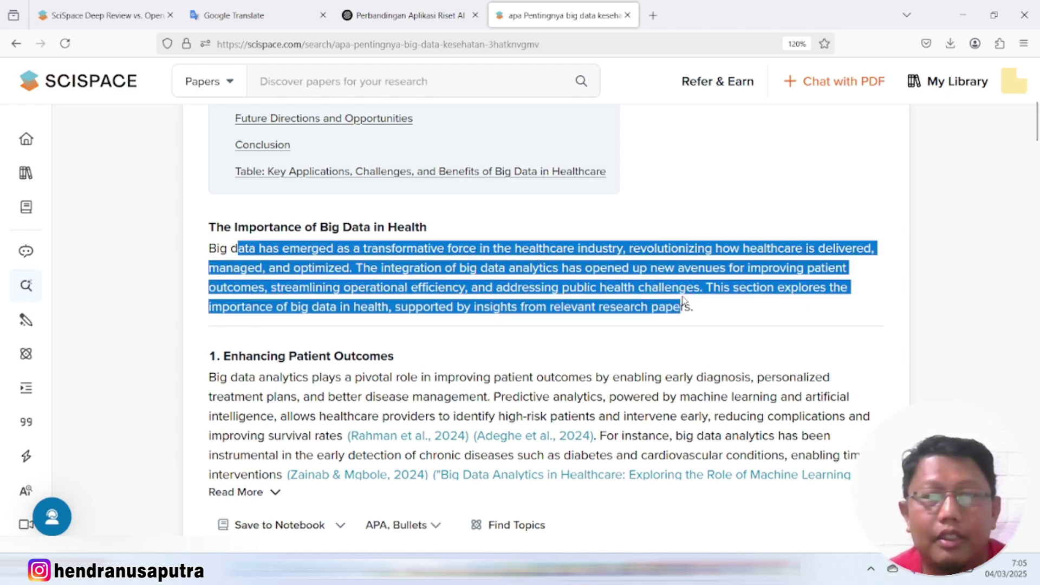
click(655, 279)
scroll(550, 281, down, 2)
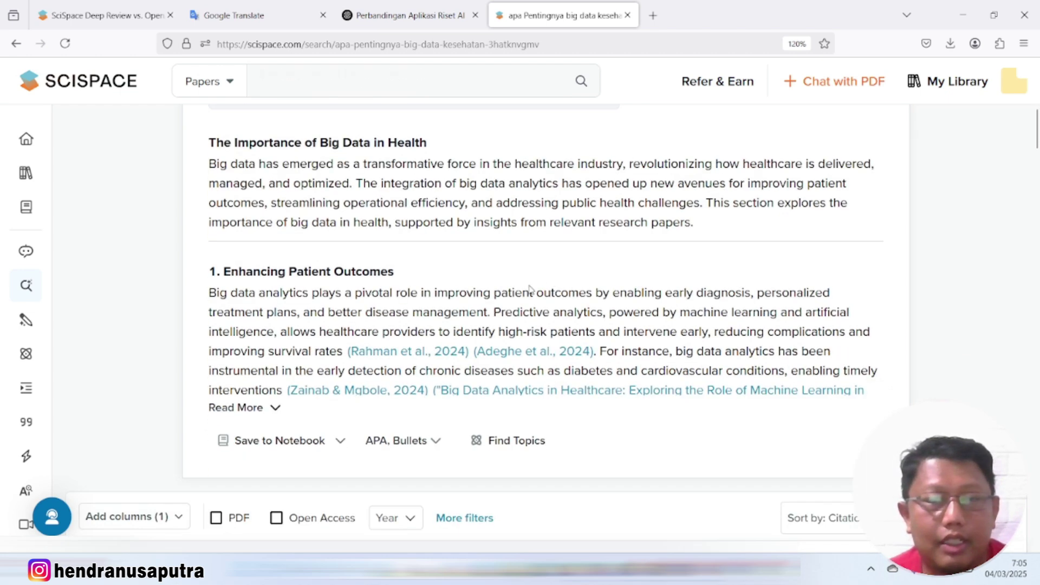
Step: Look over the answer once more from its table of contents and expand it to its full text
scroll(528, 303, up, 6)
scroll(332, 300, up, 2)
scroll(460, 311, down, 10)
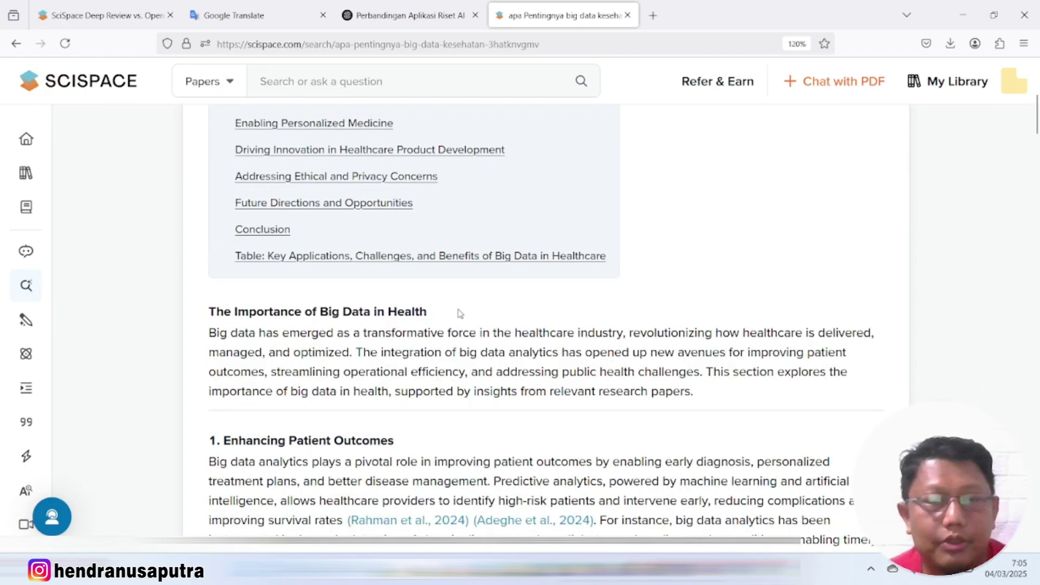
click(254, 239)
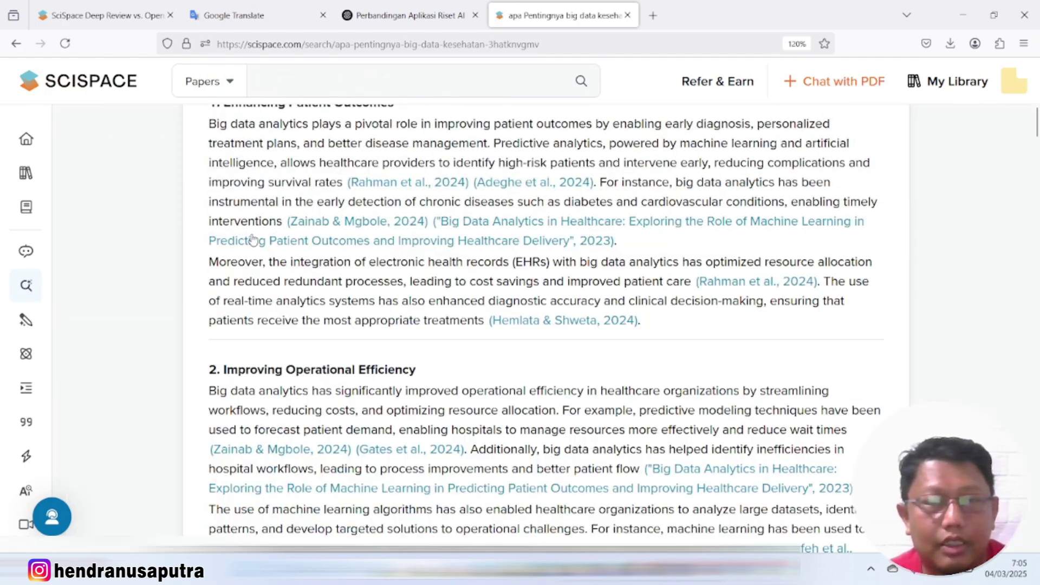
Step: Skim the numbered sections of the expanded answer, from Enhancing Patient Outcomes to the Conclusion, noting the cited papers
scroll(423, 274, down, 5)
scroll(423, 273, down, 15)
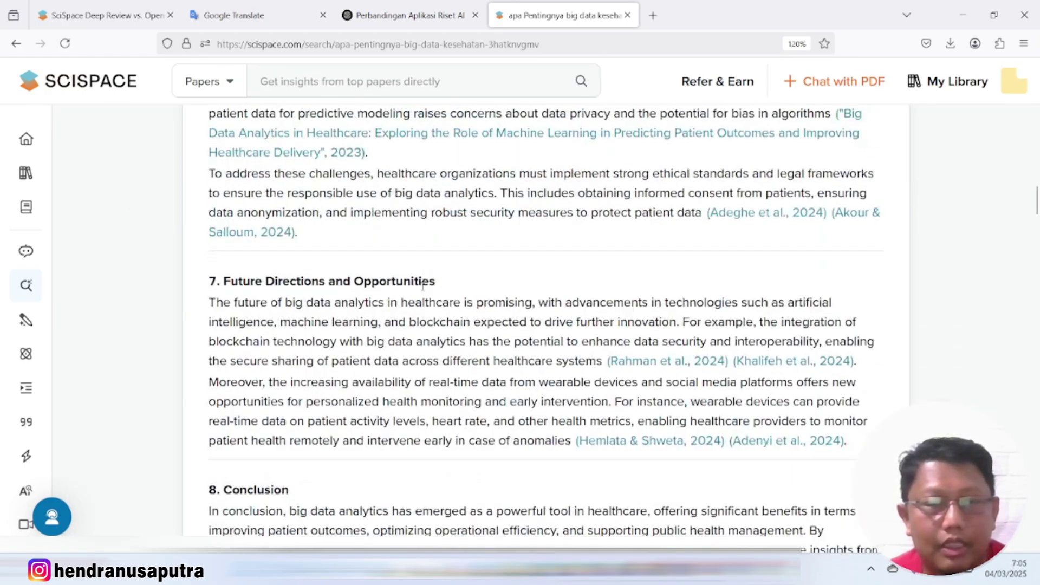
scroll(425, 295, up, 20)
scroll(425, 295, up, 6)
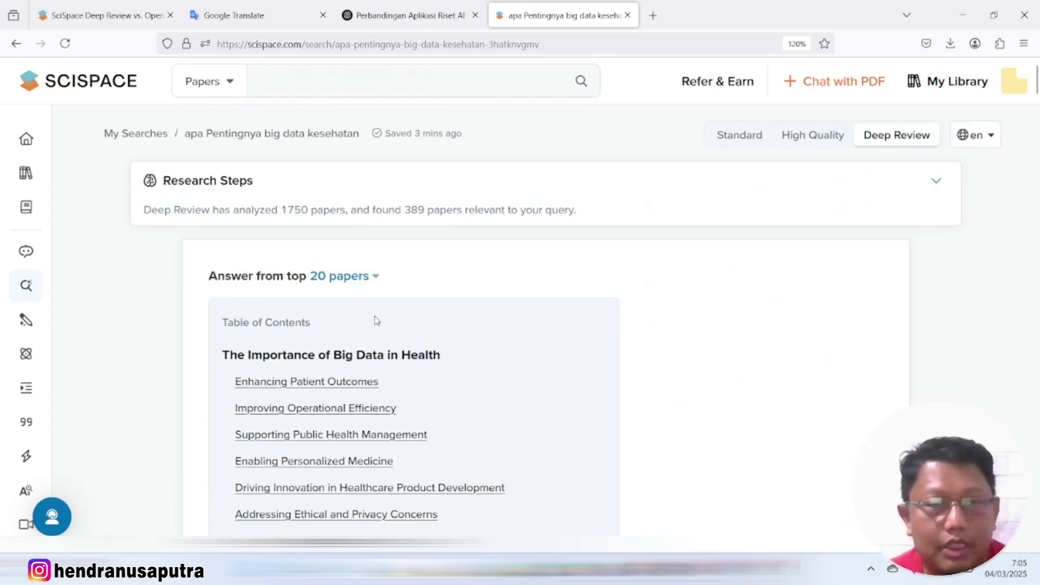
scroll(417, 310, down, 8)
scroll(416, 310, down, 6)
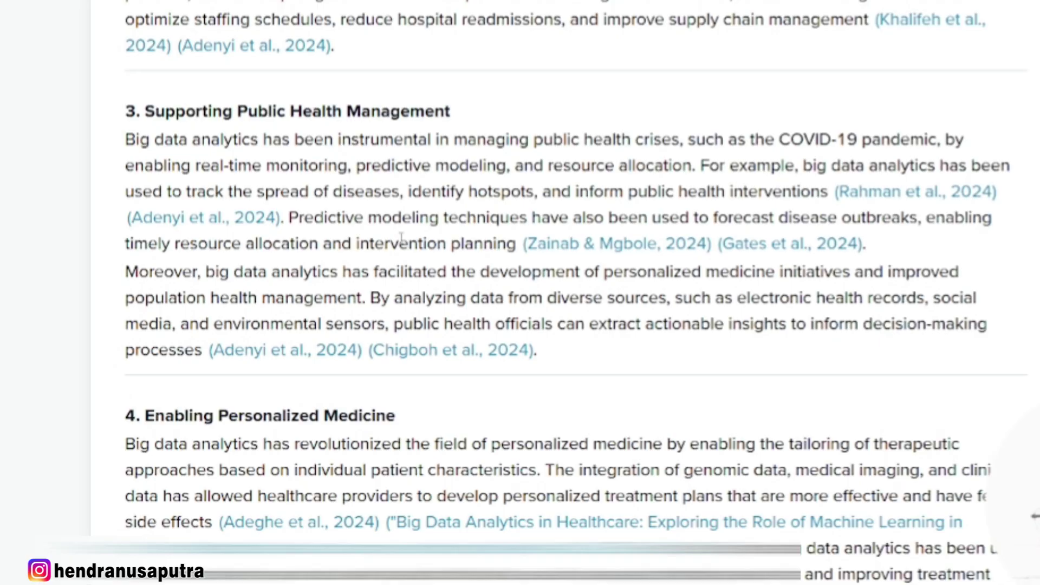
scroll(675, 110, down, 15)
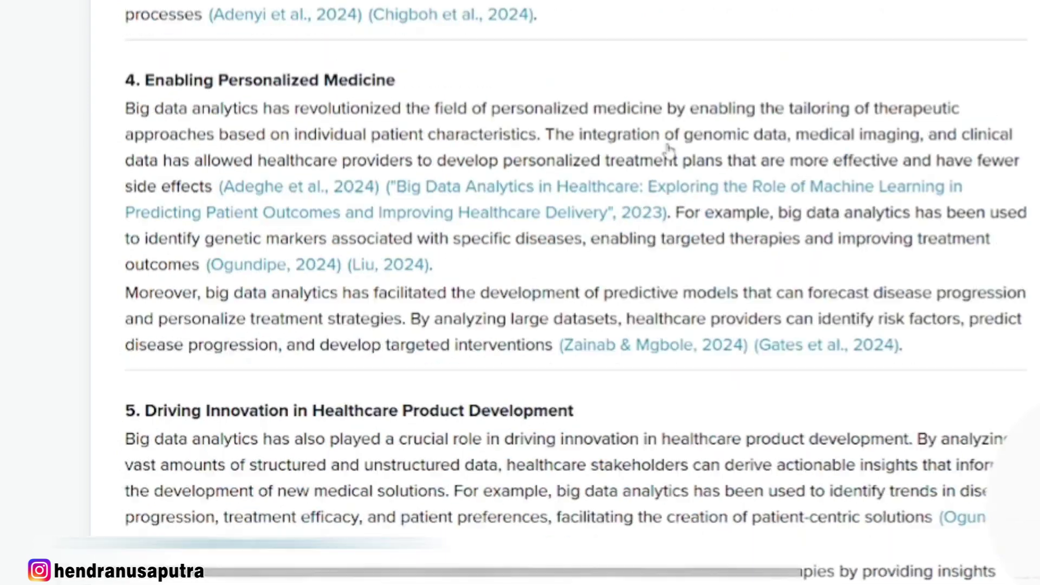
scroll(671, 157, down, 4)
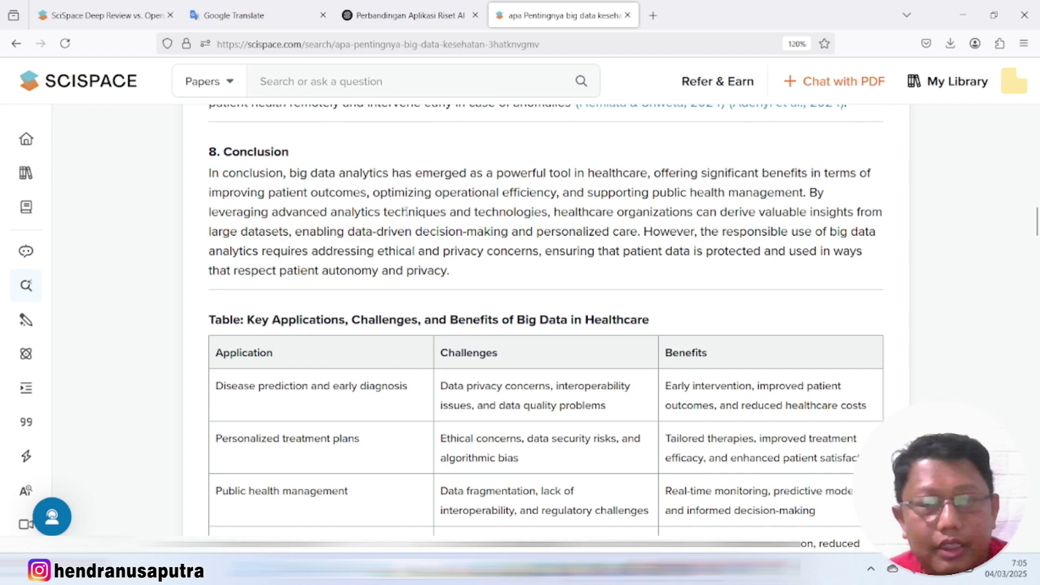
Step: Read the conclusion and the table of key applications, challenges, and benefits of big data in healthcare
scroll(406, 211, down, 3)
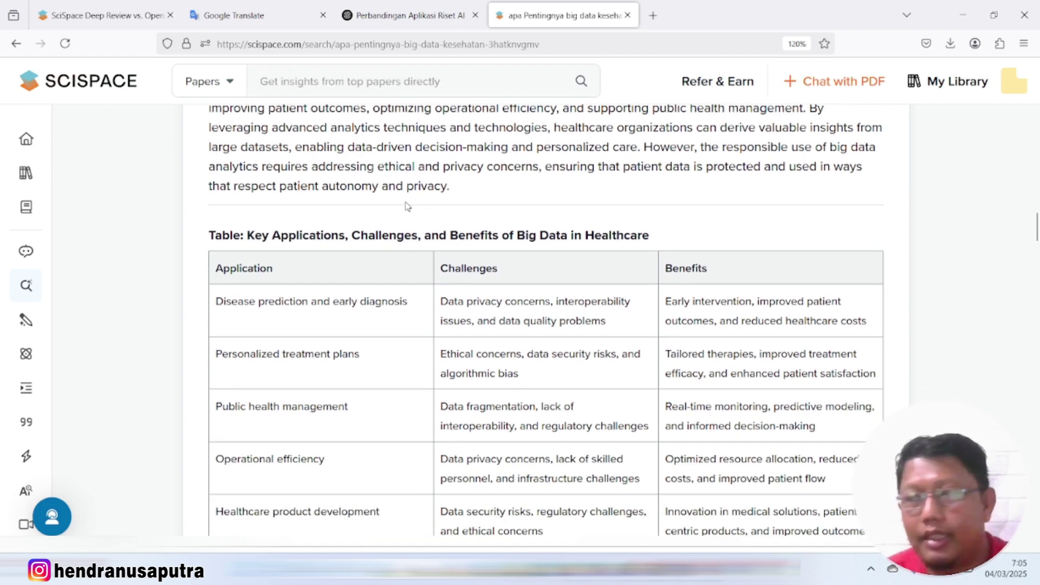
scroll(407, 209, down, 6)
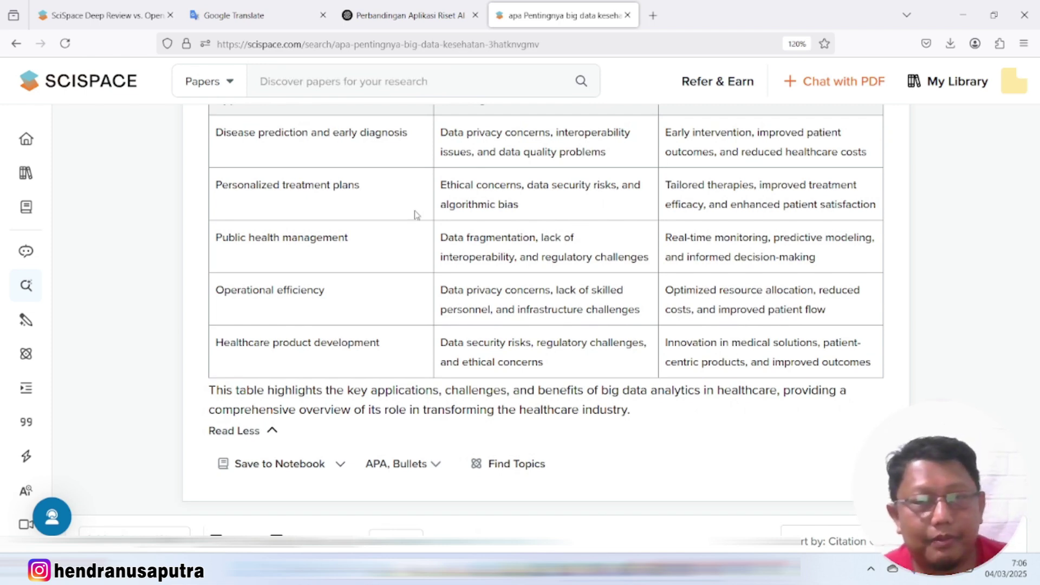
scroll(382, 252, up, 6)
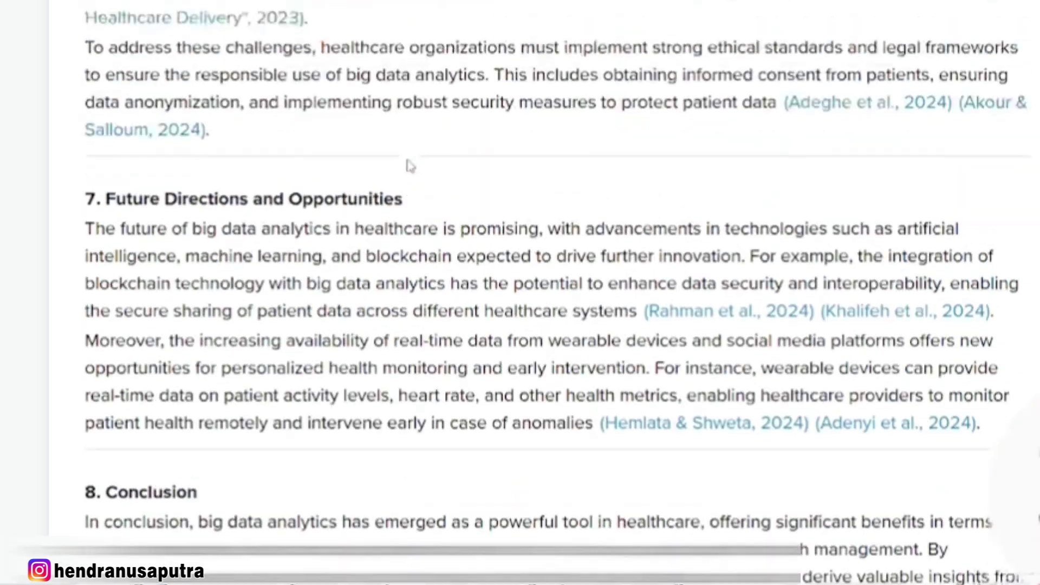
scroll(411, 165, down, 12)
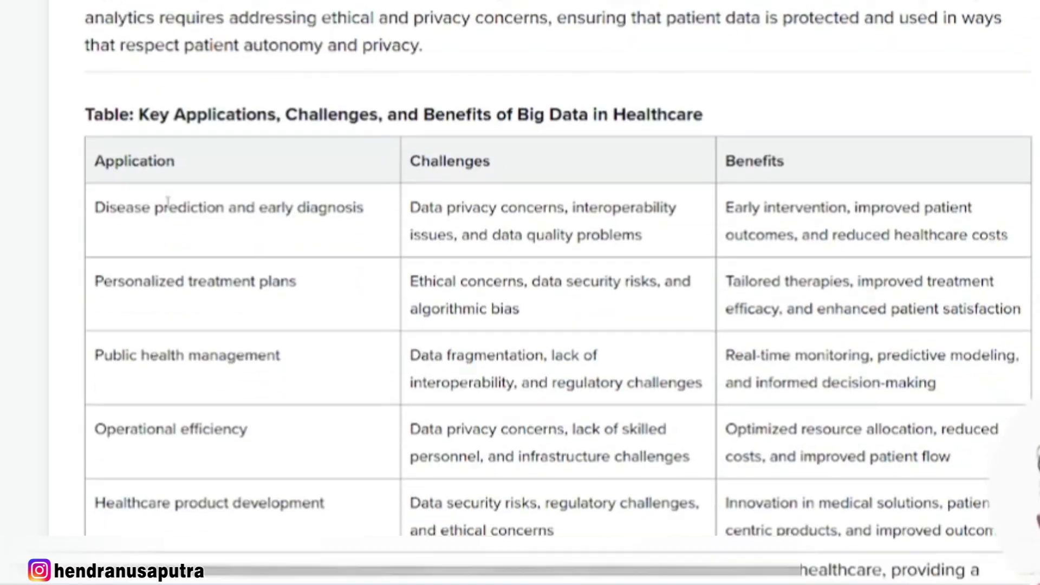
scroll(168, 202, down, 3)
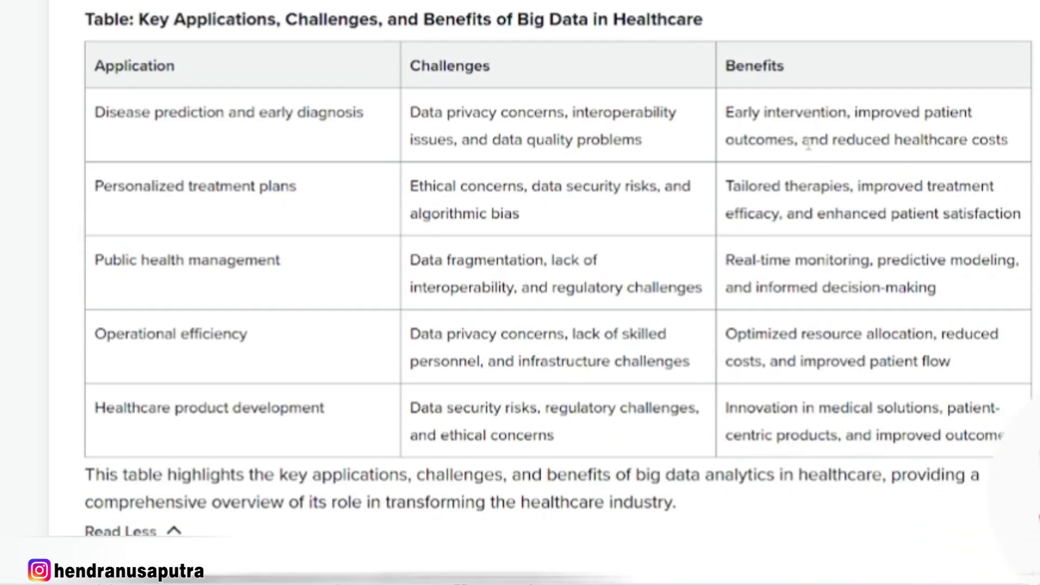
Step: Examine the table's rows across applications and challenges, highlighting the disease prediction, data privacy, and data fragmentation entries
drag(142, 112, 374, 120)
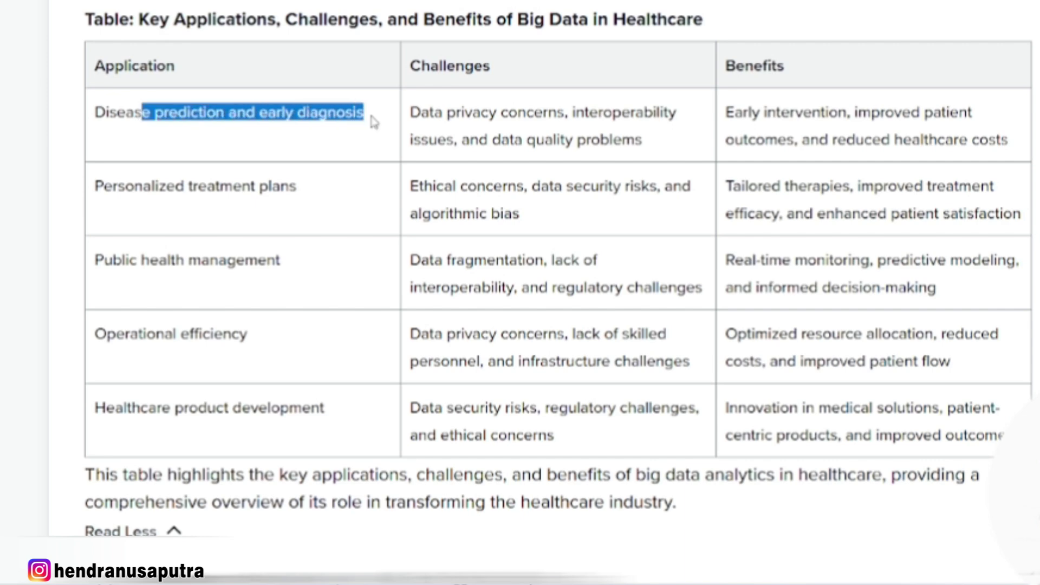
click(274, 130)
drag(143, 112, 301, 110)
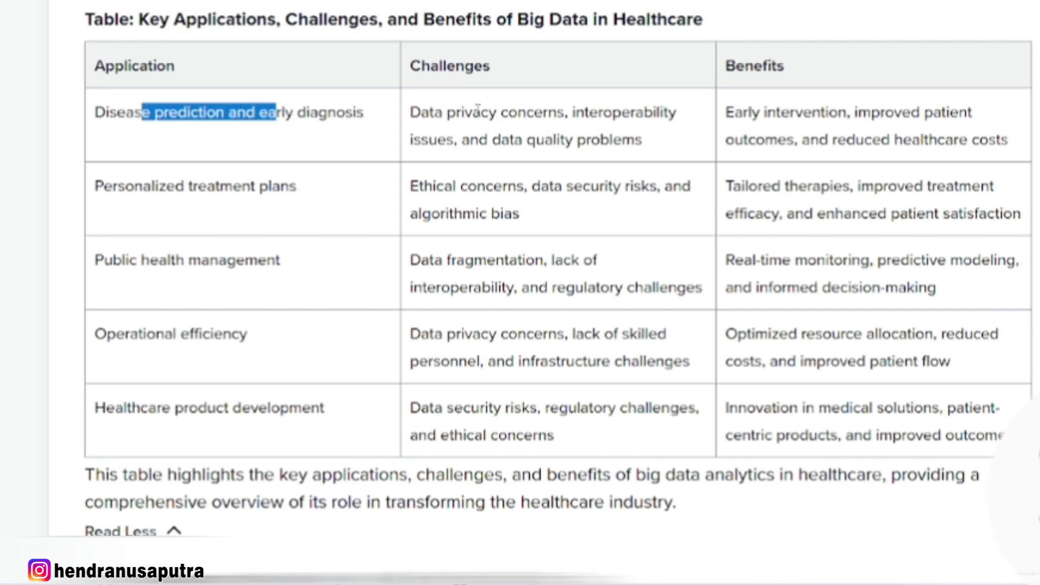
drag(476, 112, 585, 115)
drag(504, 259, 474, 259)
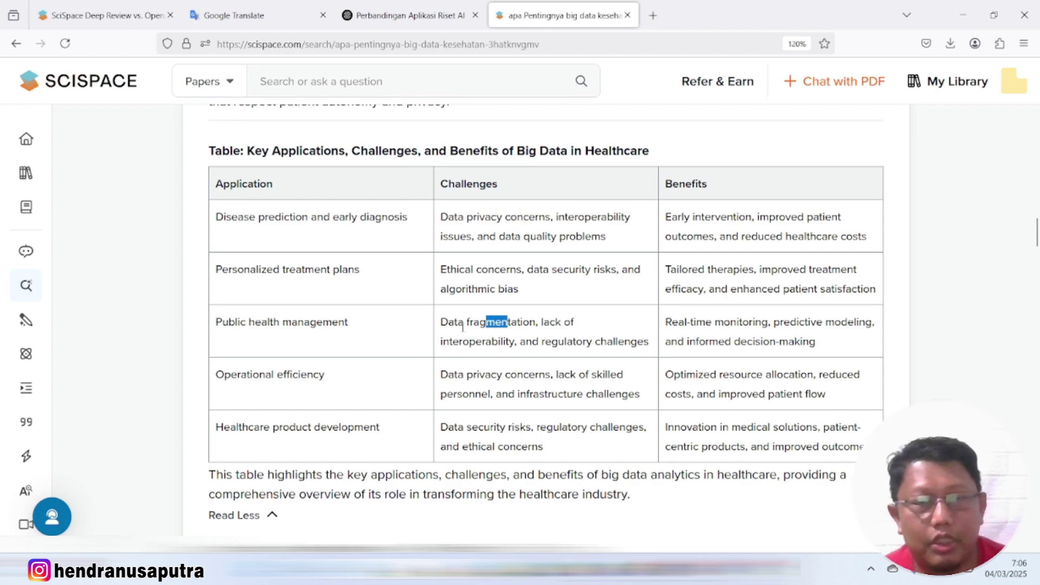
scroll(463, 327, down, 2)
scroll(344, 290, up, 1)
scroll(358, 236, up, 1)
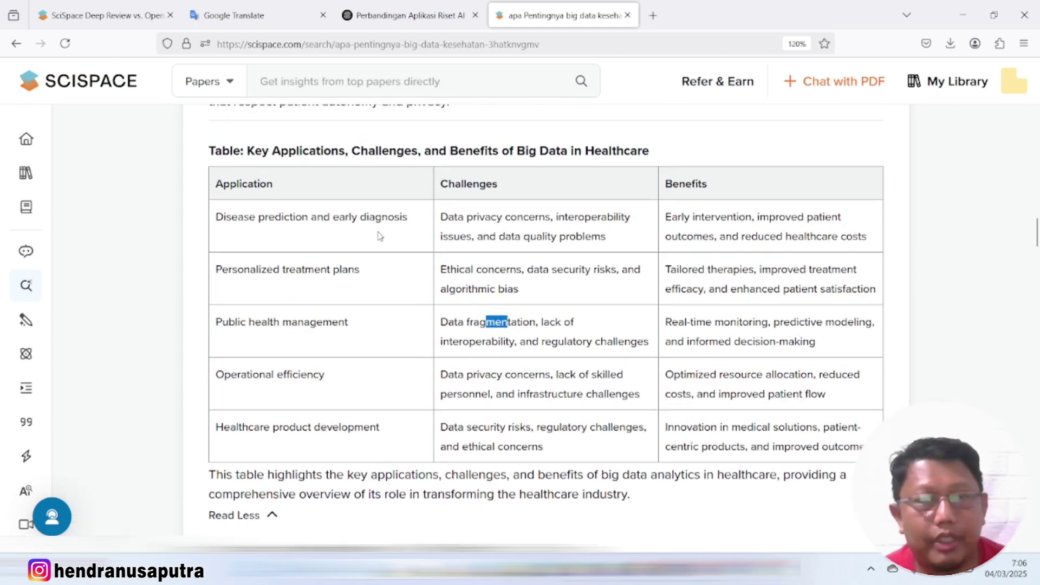
Step: Review the answer again from the end of its table back through the numbered sections to the research steps and table of contents
scroll(400, 298, down, 3)
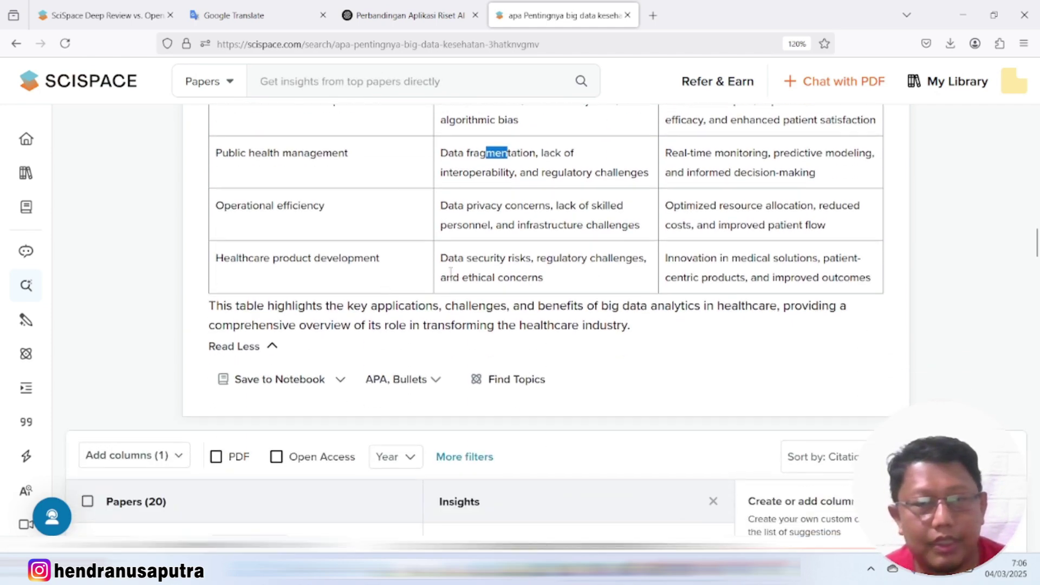
scroll(450, 271, up, 20)
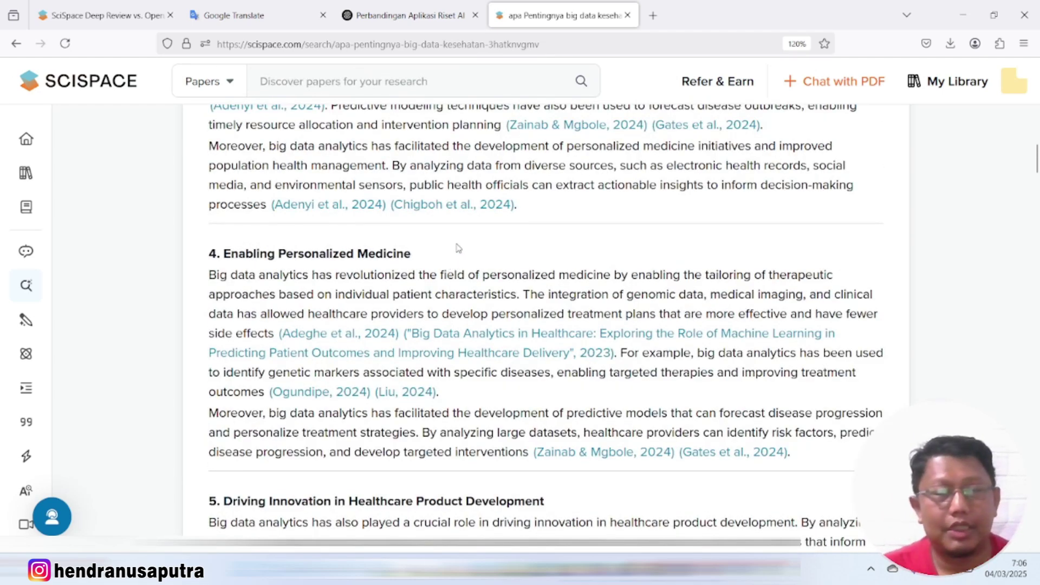
scroll(464, 242, up, 6)
mouse_move(464, 243)
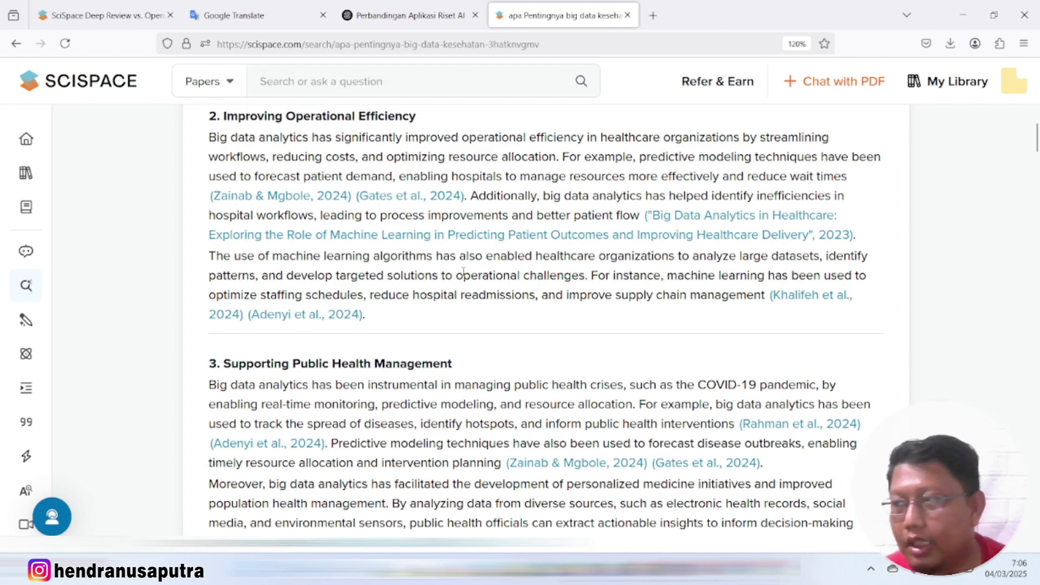
scroll(393, 268, up, 15)
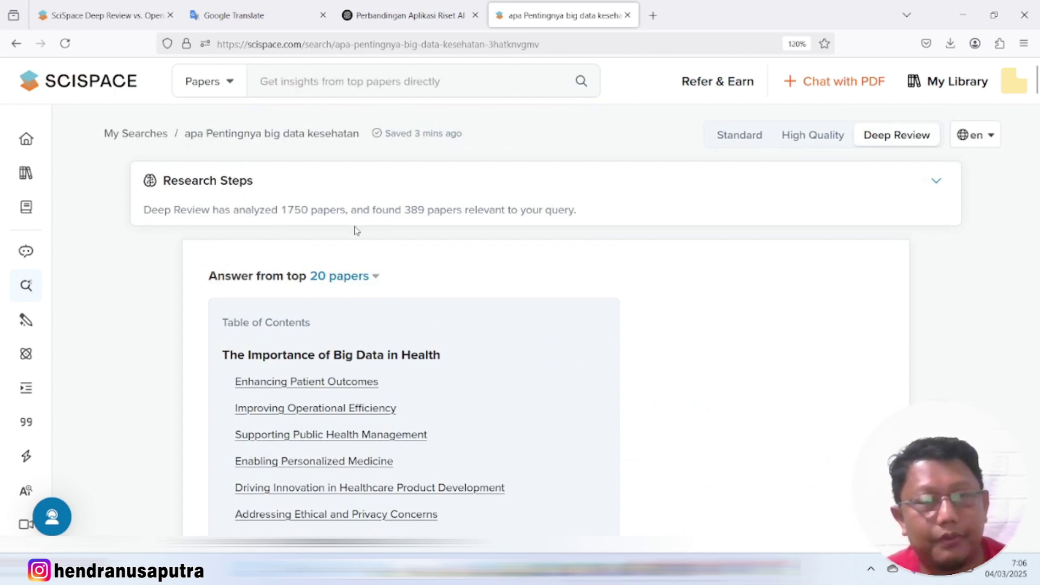
scroll(388, 243, down, 5)
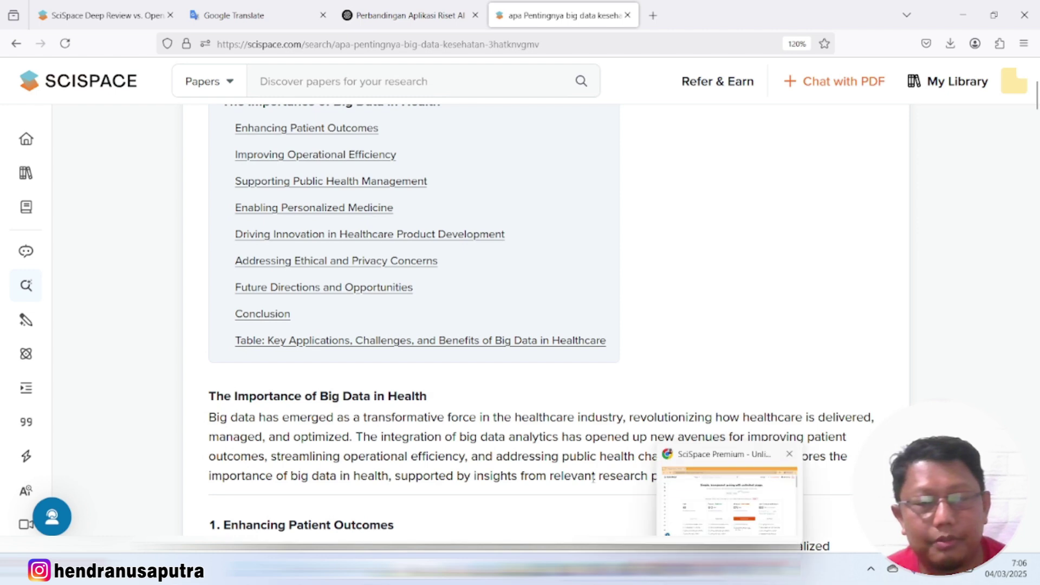
Step: Switch to the SciSpace pricing page in the other browser window and examine the Basic plan's feature list, highlighting its limited features
scroll(543, 399, down, 5)
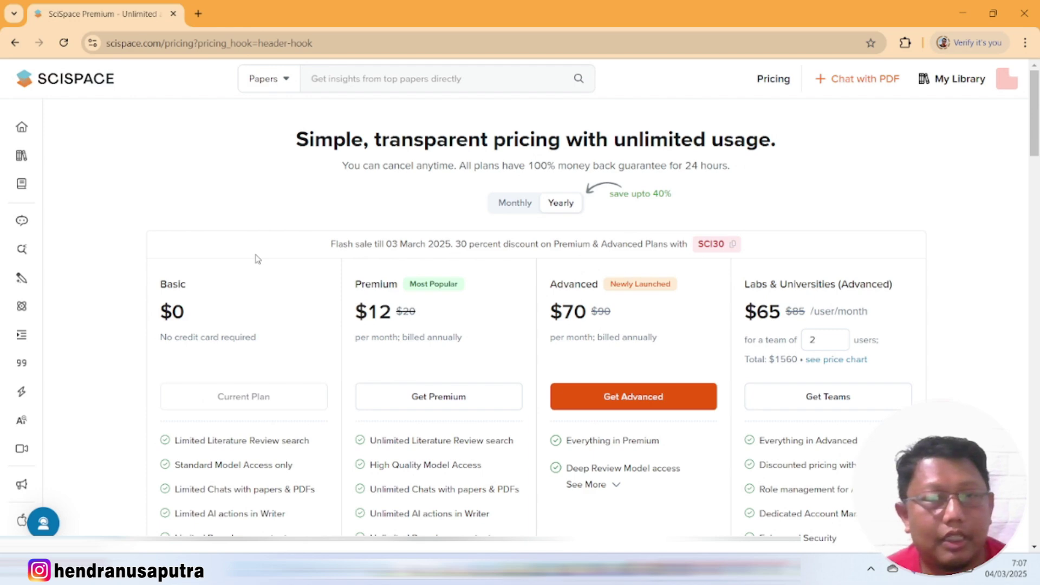
scroll(228, 261, down, 1)
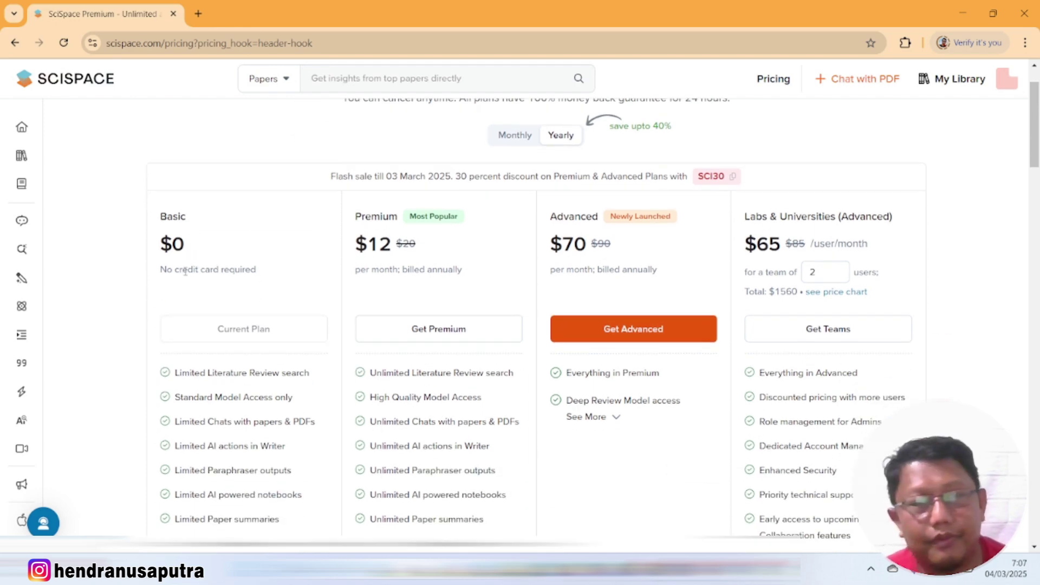
scroll(210, 264, down, 1)
scroll(194, 295, down, 2)
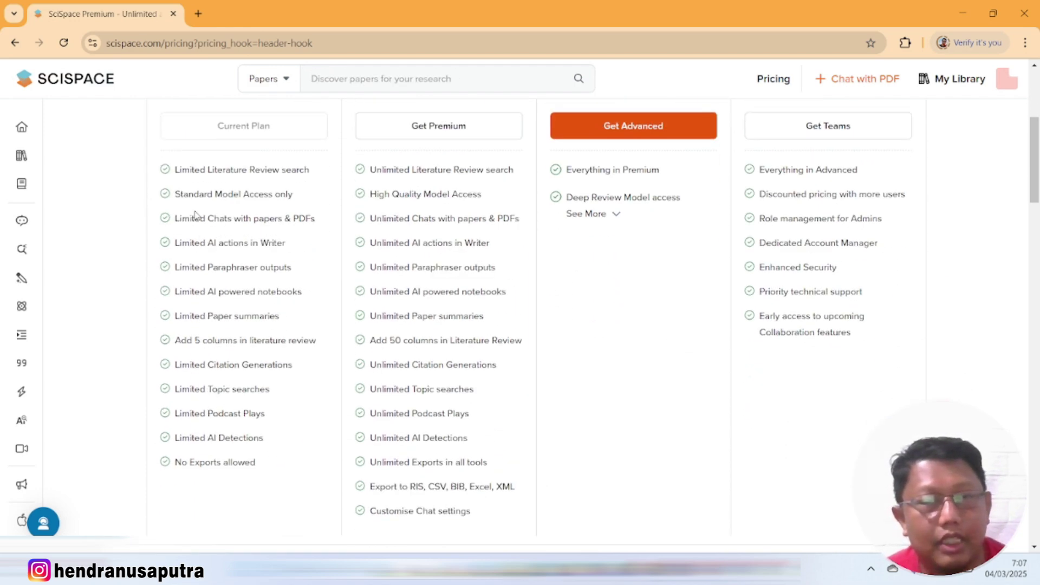
drag(183, 169, 232, 434)
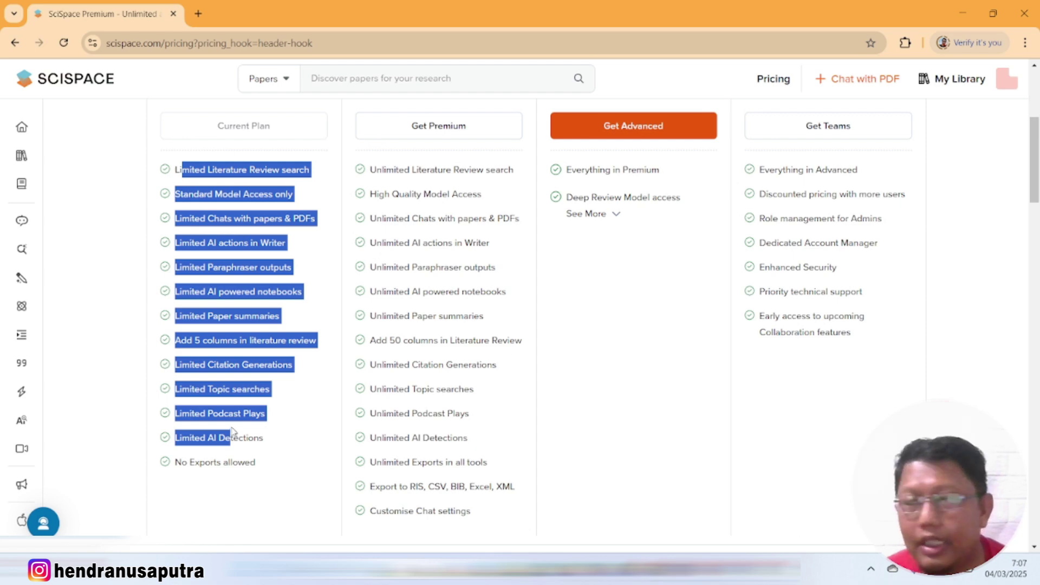
click(297, 281)
Step: Examine the Premium plan's price and features, highlighting the feature list and the Add 50 columns in Literature Review entry
scroll(297, 278, up, 2)
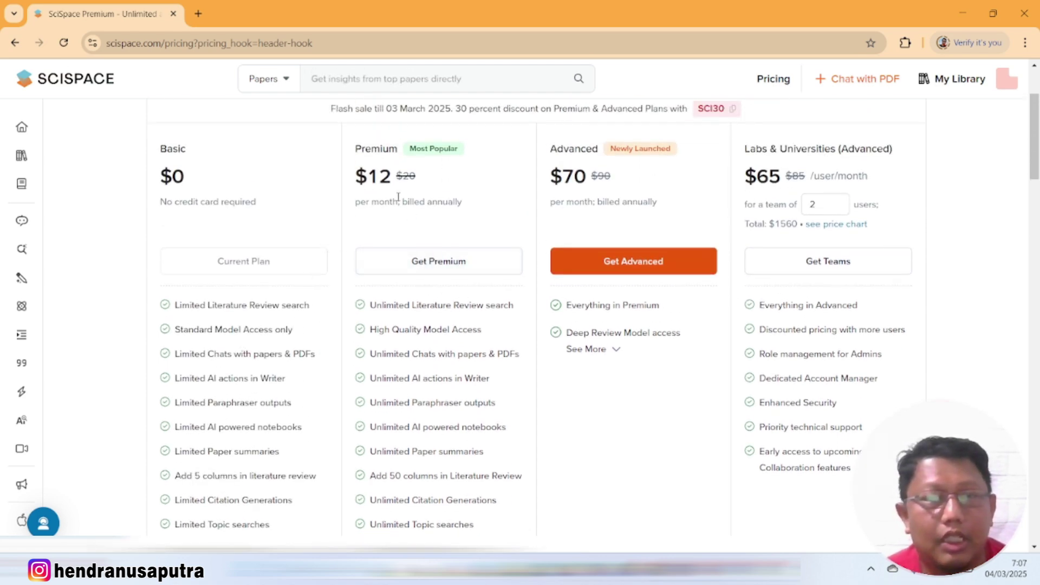
scroll(374, 172, up, 1)
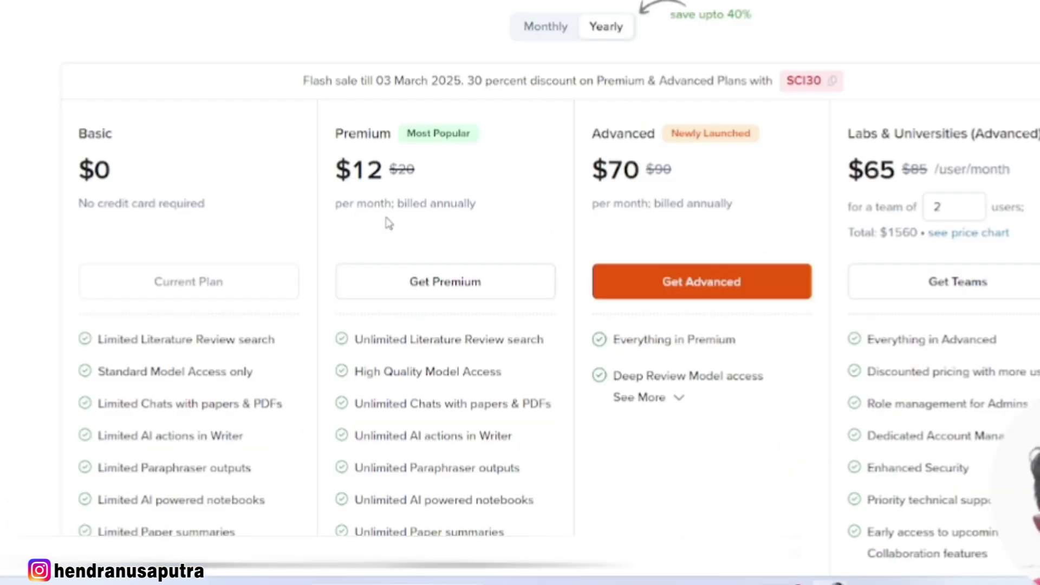
scroll(387, 222, down, 6)
drag(373, 111, 445, 432)
click(425, 190)
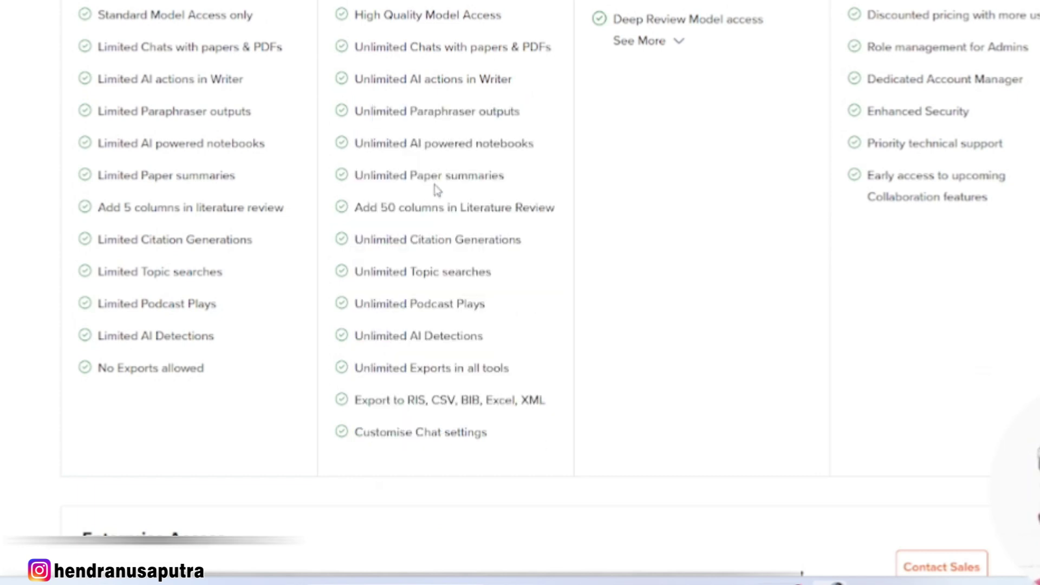
drag(356, 206, 549, 207)
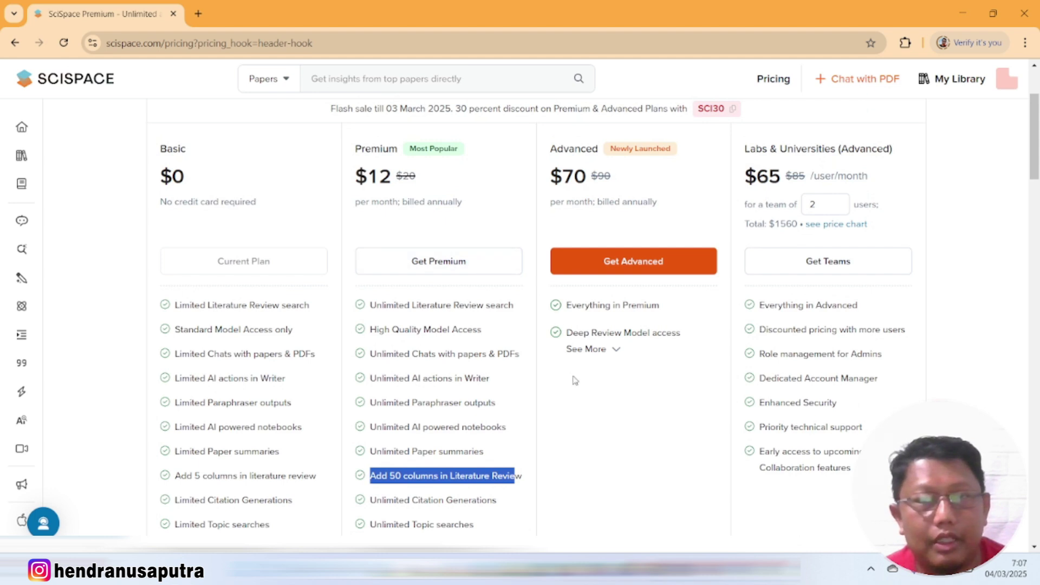
Step: Expand the Deep Review Model access description under the Advanced plan and look over the plans' feature lists again
click(602, 354)
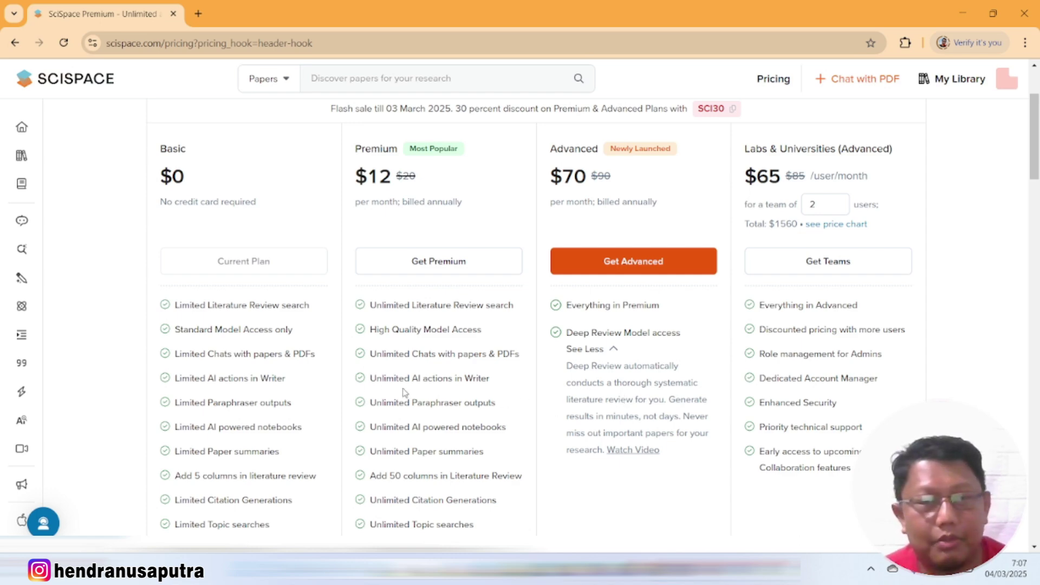
scroll(440, 378, down, 6)
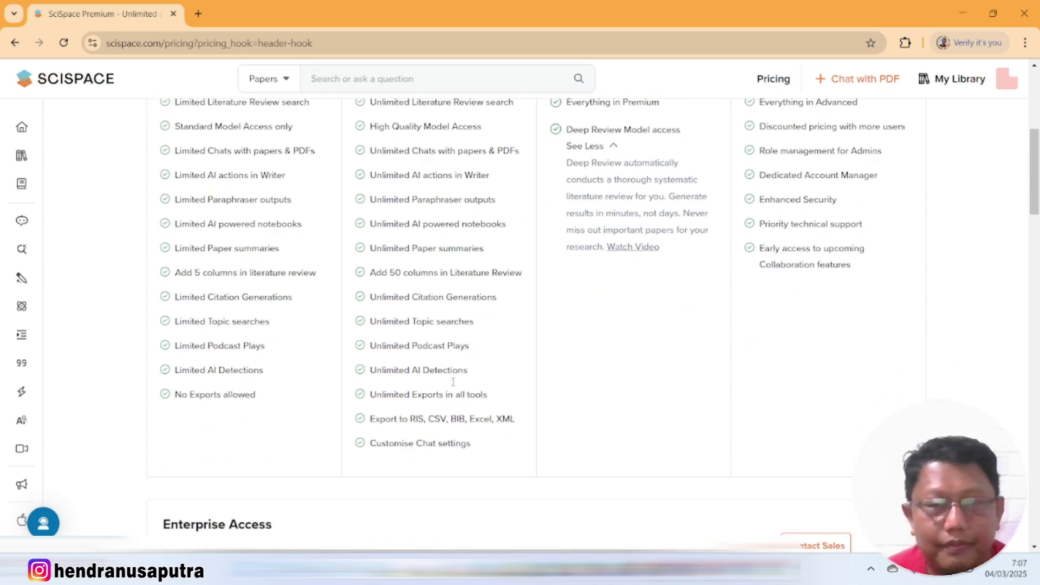
scroll(450, 383, up, 7)
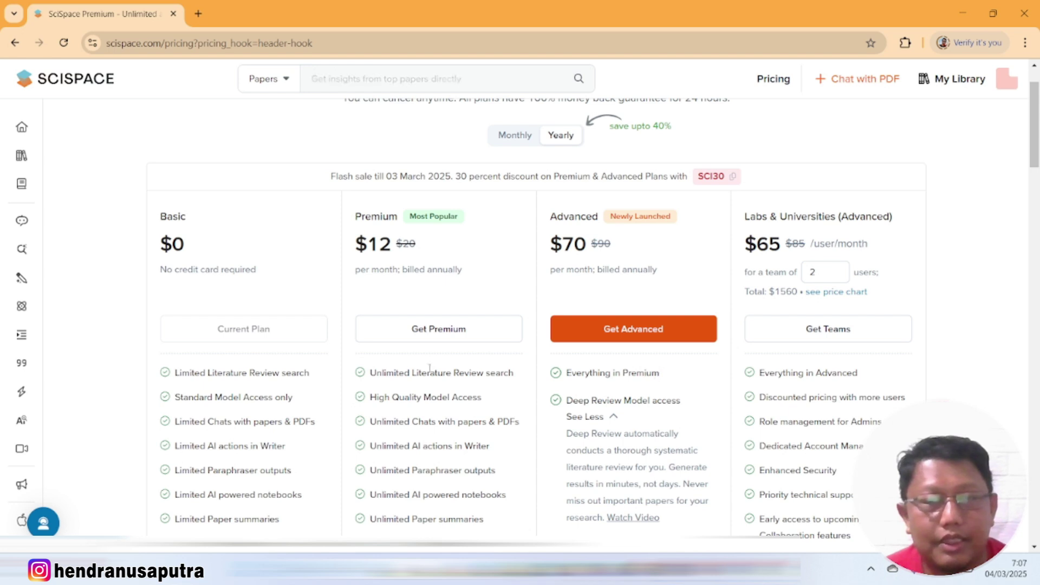
Step: Open the checkout for the yearly Premium plan and look over its subscription summary and payment options
click(458, 332)
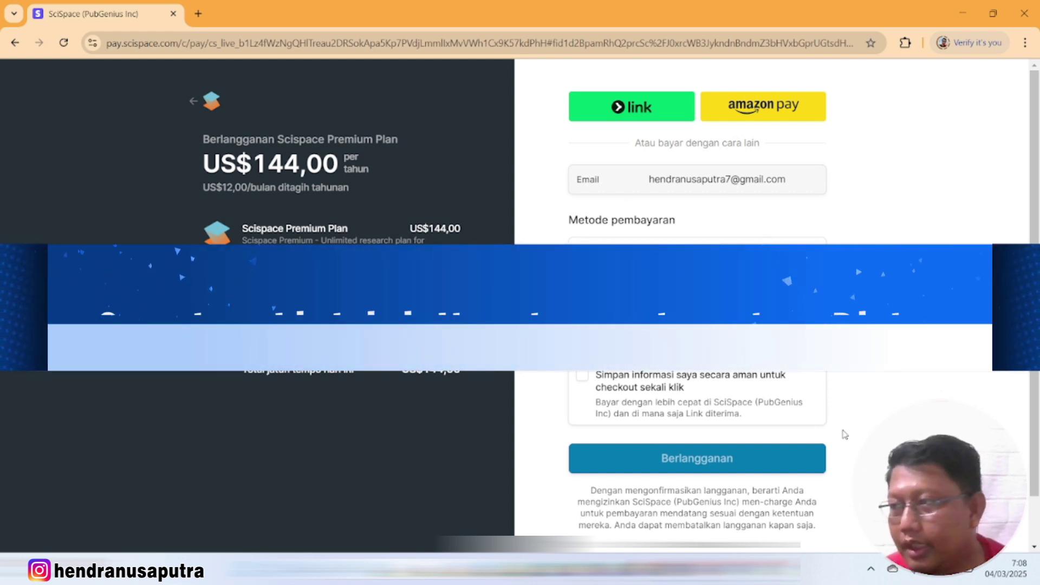
scroll(844, 434, down, 1)
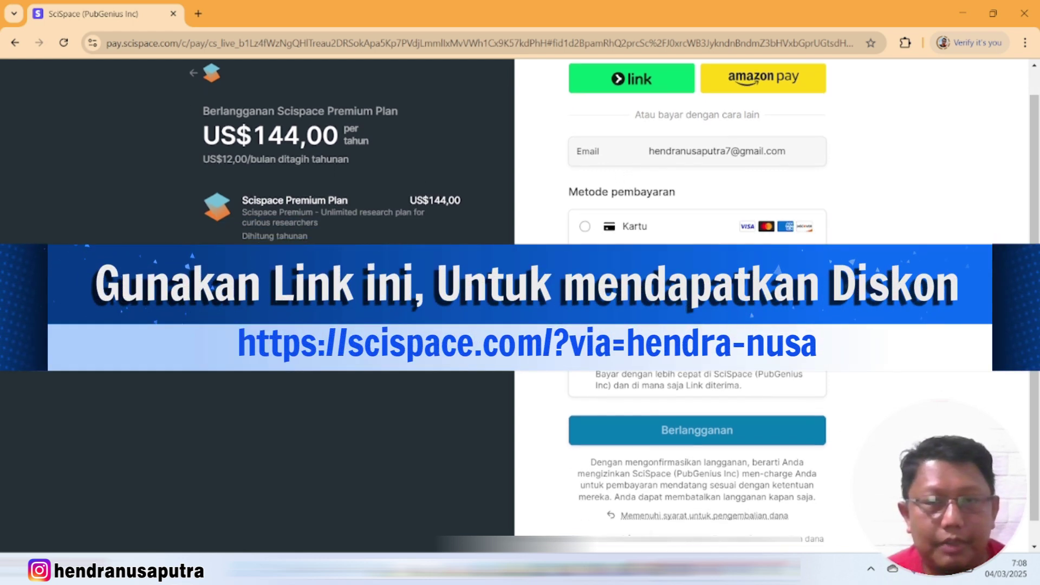
scroll(844, 434, up, 1)
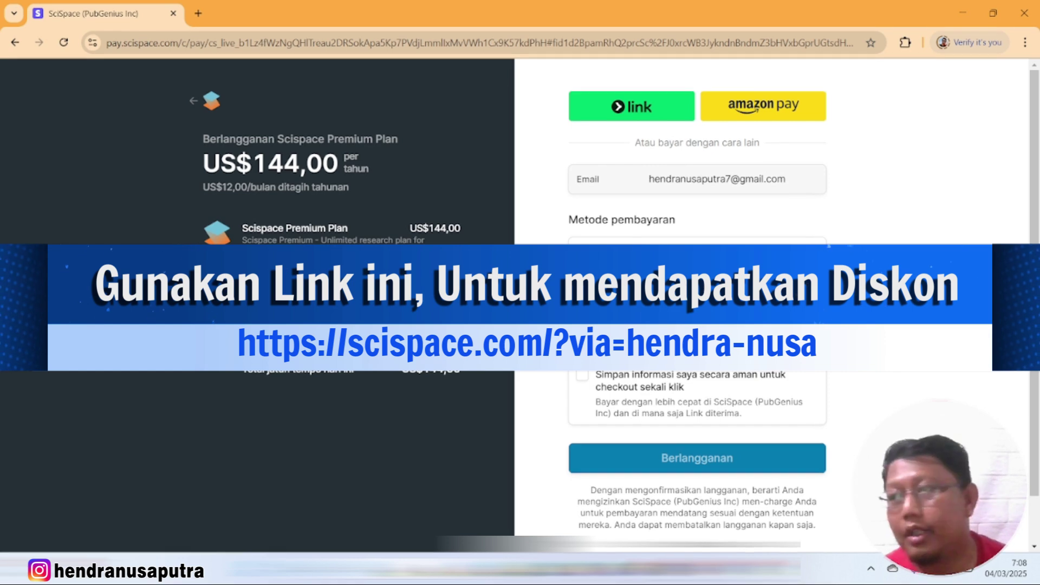